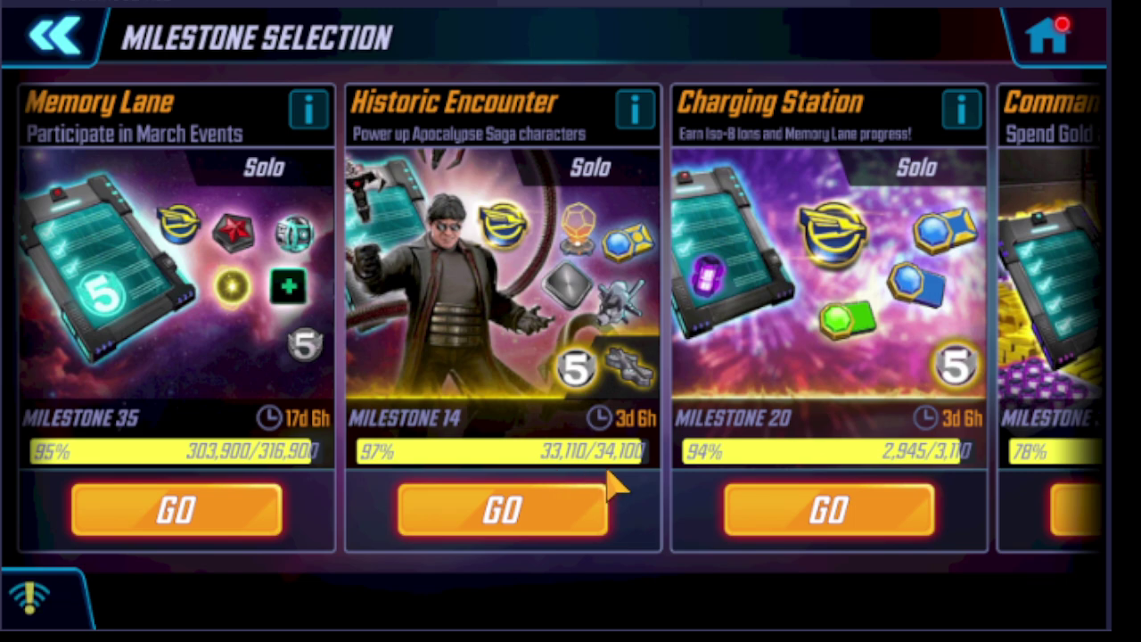
Step: Open the Historic Encounter milestone and review its reward tiers from Milestone 14 onward
click(556, 515)
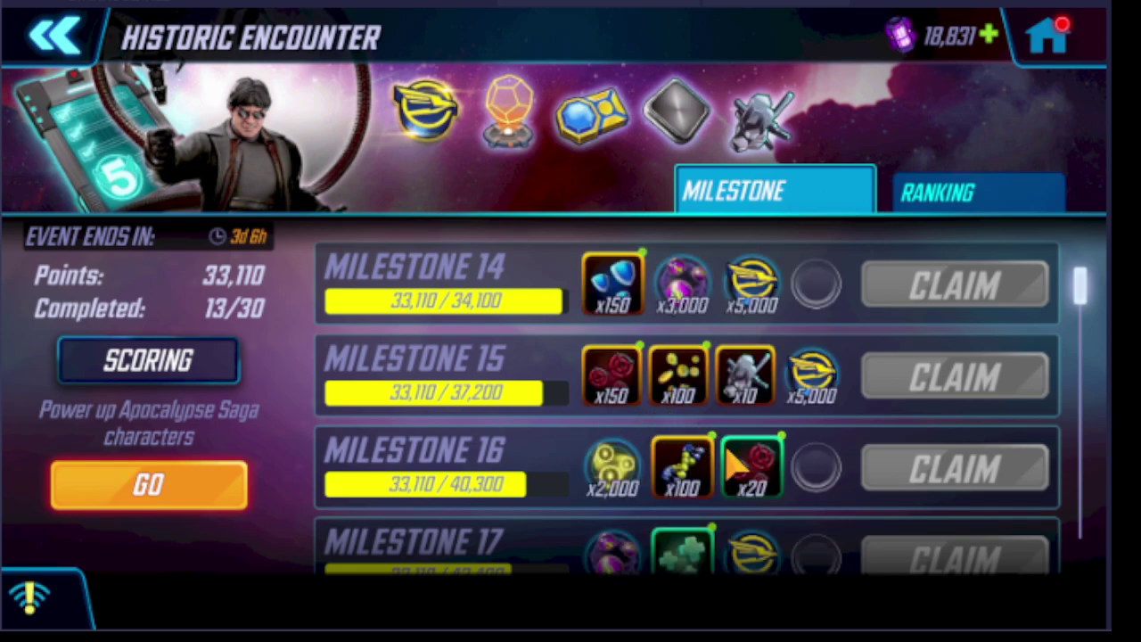
scroll(741, 374, down, 1)
scroll(751, 419, up, 1)
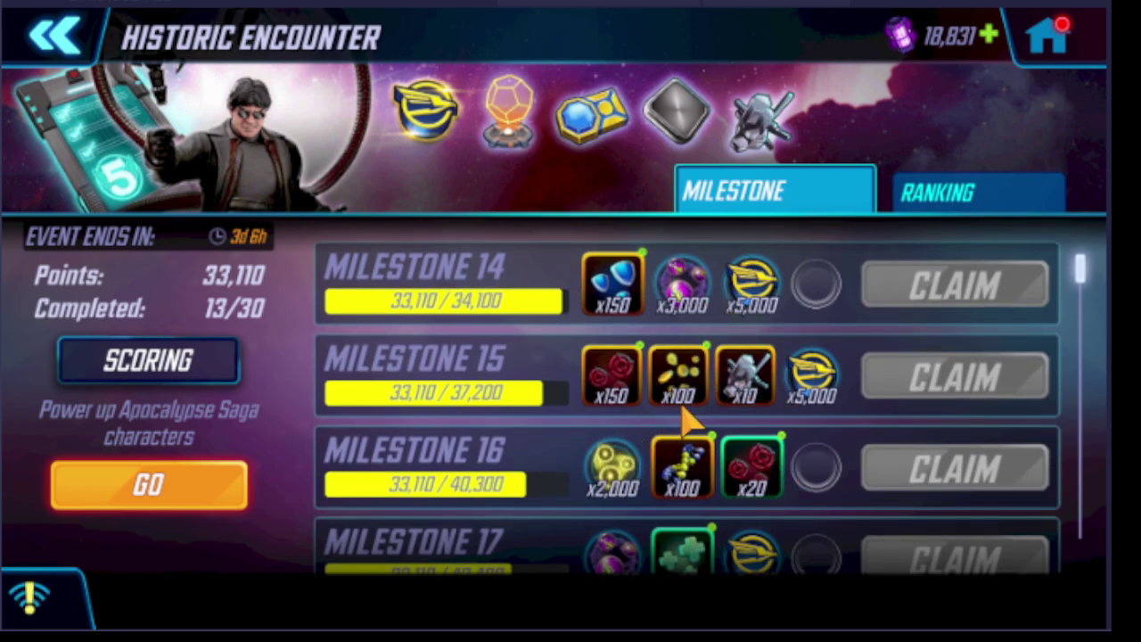
scroll(611, 362, down, 1)
scroll(713, 388, up, 1)
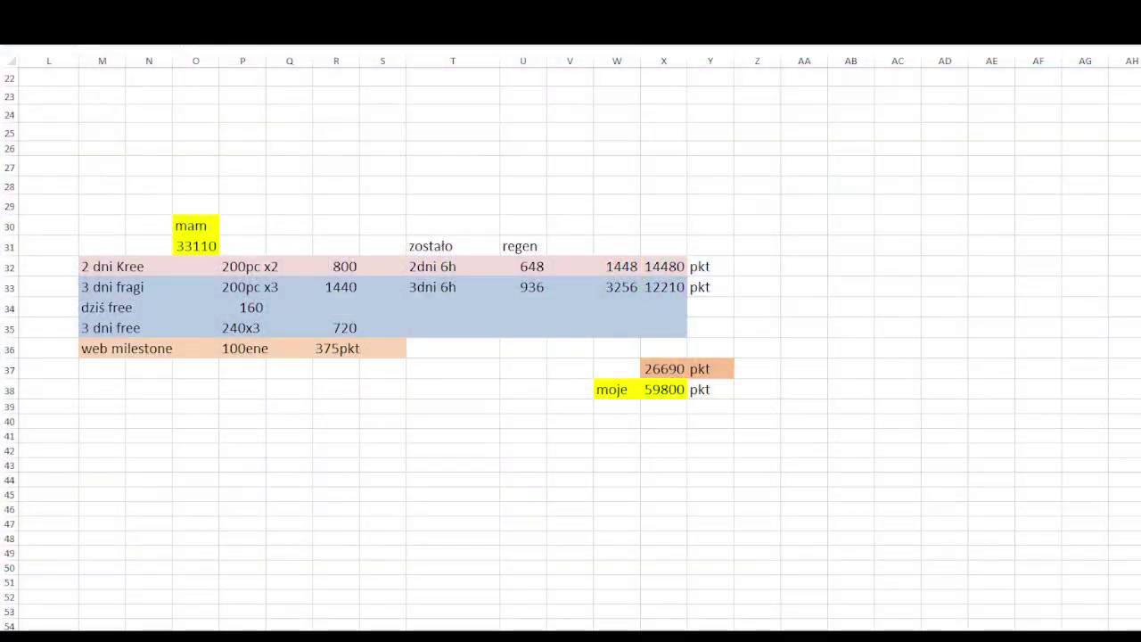
Step: Switch to the Excel sheet and find the points-planning table with the current score under "mam"
scroll(465, 361, up, 1)
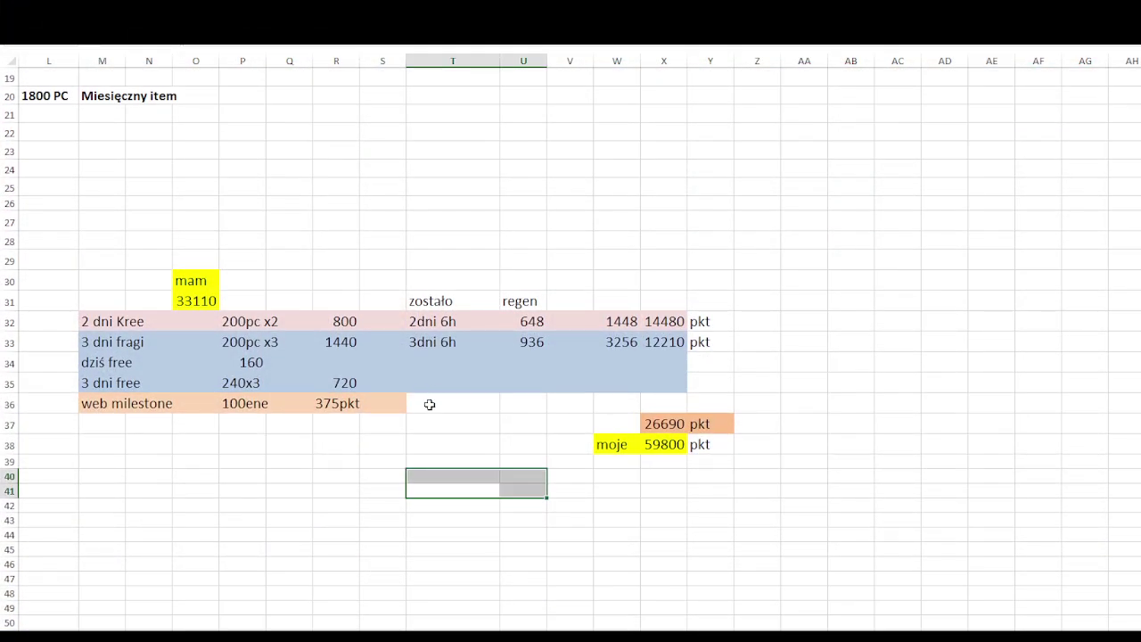
scroll(436, 406, up, 2)
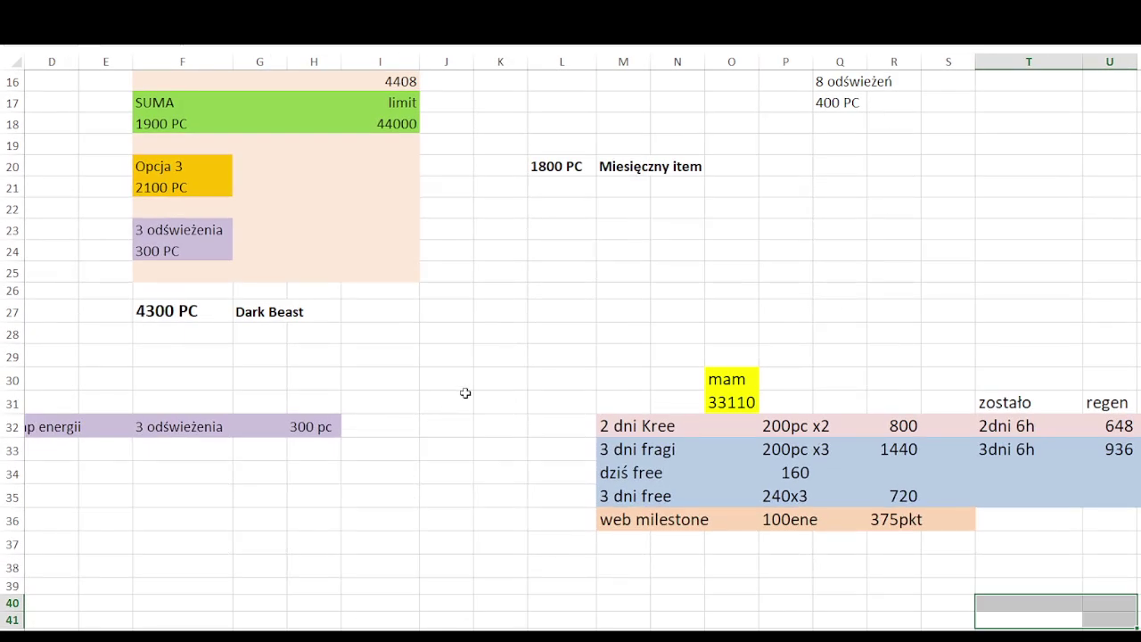
drag(736, 403, 623, 379)
key(Right)
key(Right)
key(Right)
key(Right)
key(Right)
key(Right)
key(Right)
key(Right)
key(Right)
key(Right)
key(Right)
key(Right)
key(Right)
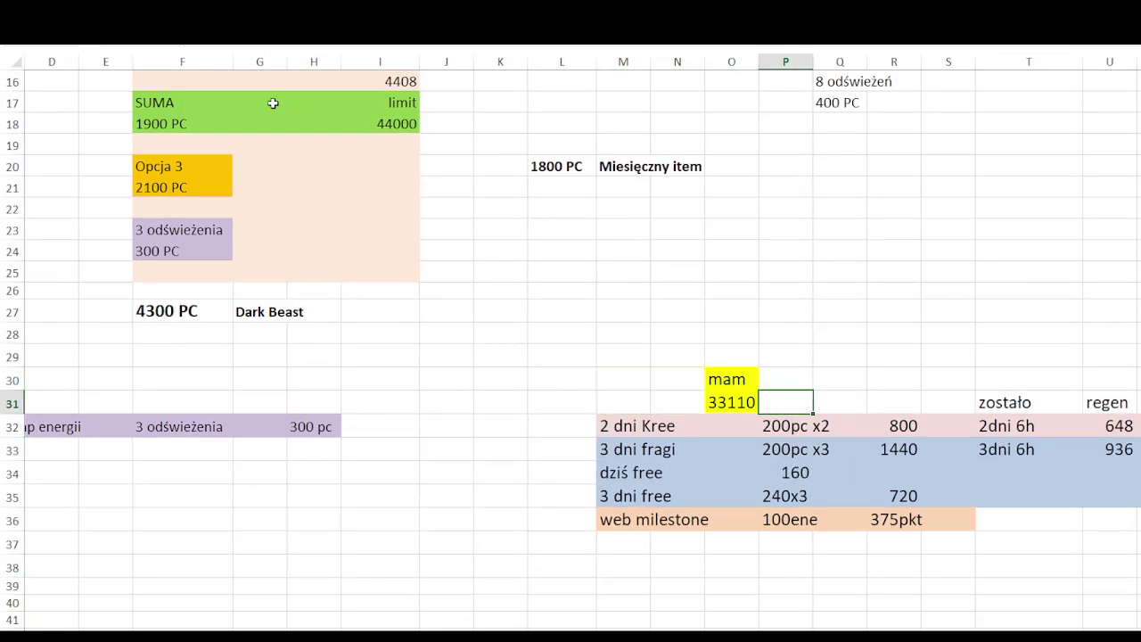
scroll(193, 191, down, 2)
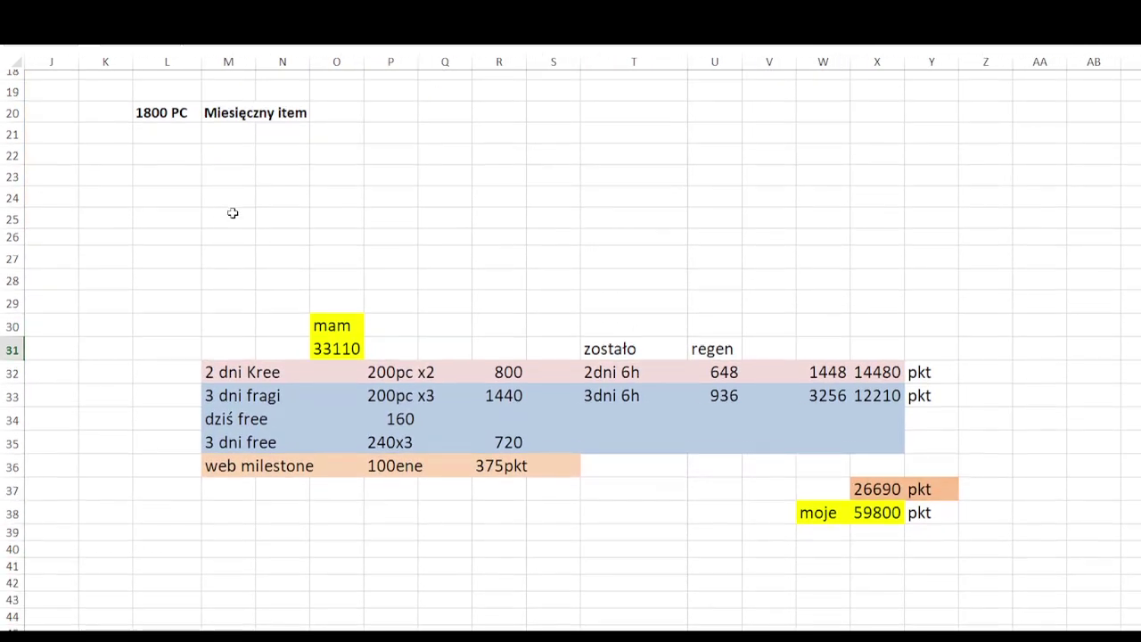
click(292, 257)
key(Left)
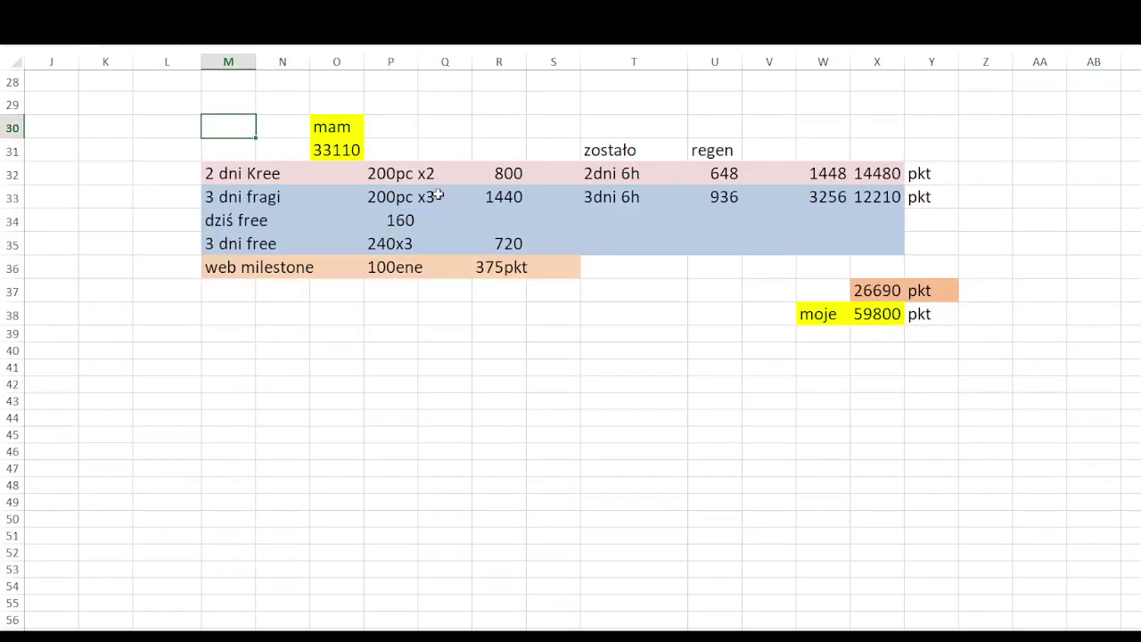
scroll(461, 227, down, 2)
click(352, 130)
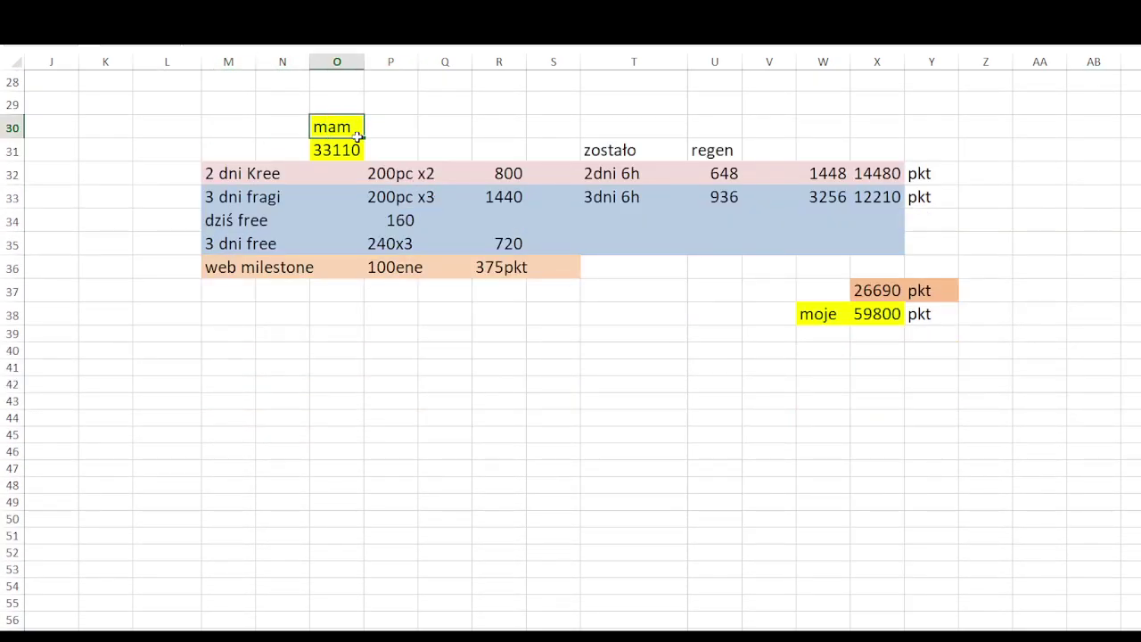
click(441, 149)
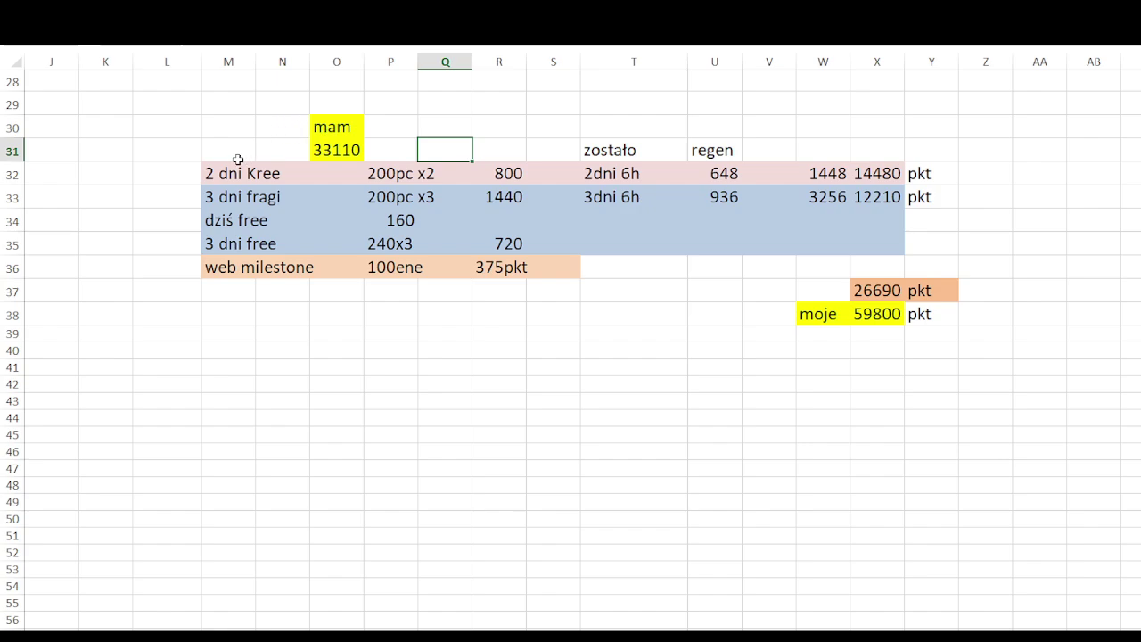
Step: Examine the "2 dni Kree" row's remaining time, regenerated and bought energy, energy total and points, and compare with the current score
click(635, 173)
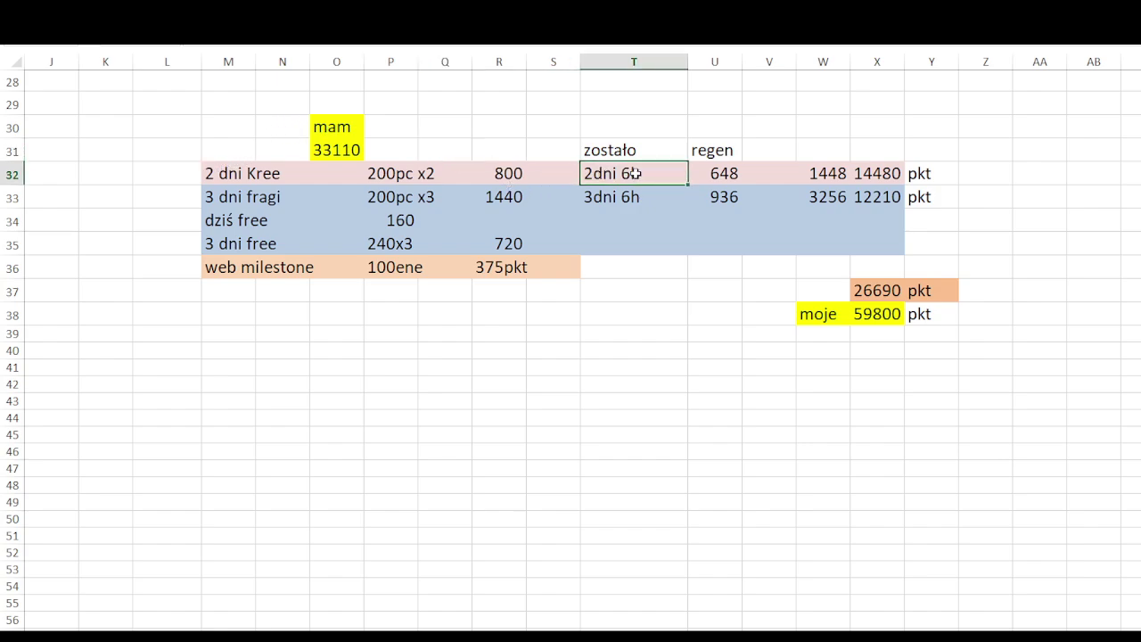
drag(239, 176, 355, 178)
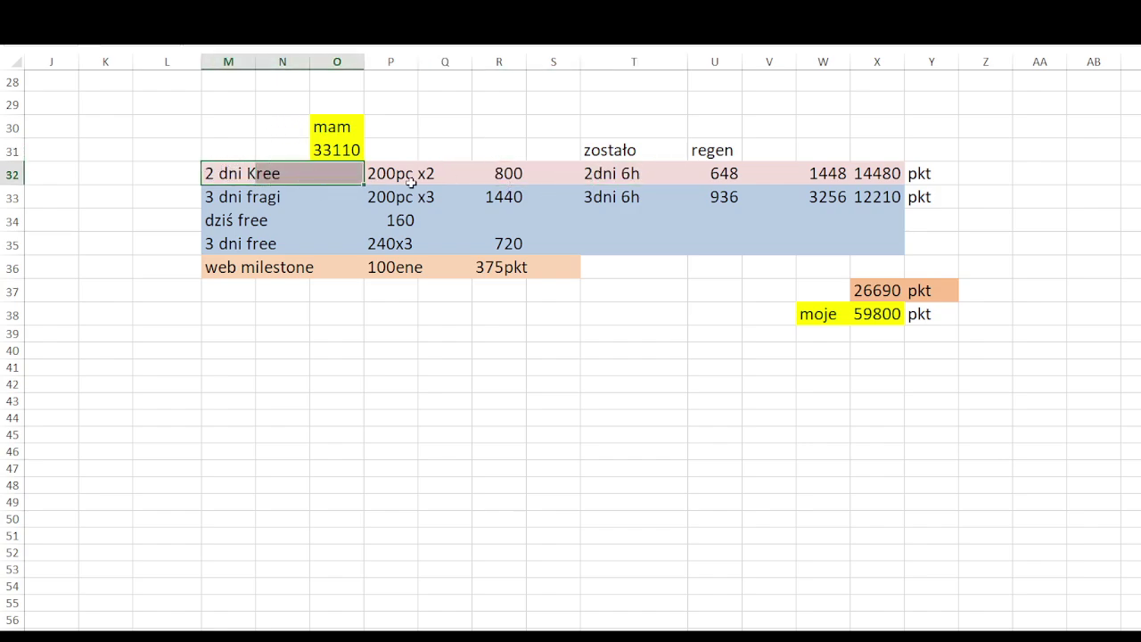
click(617, 168)
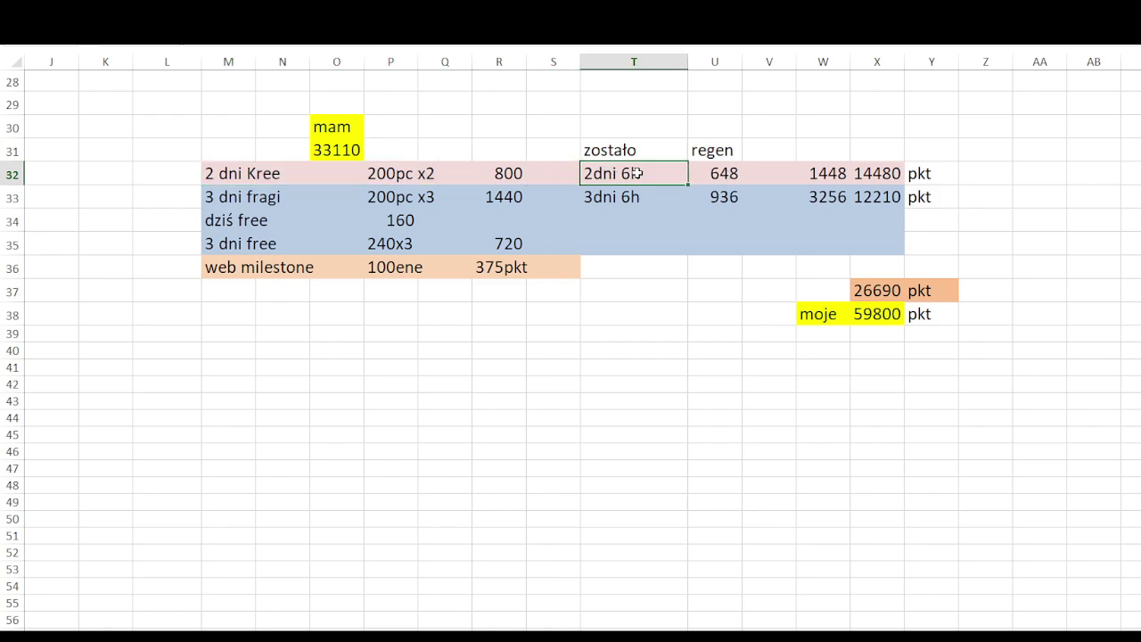
click(734, 175)
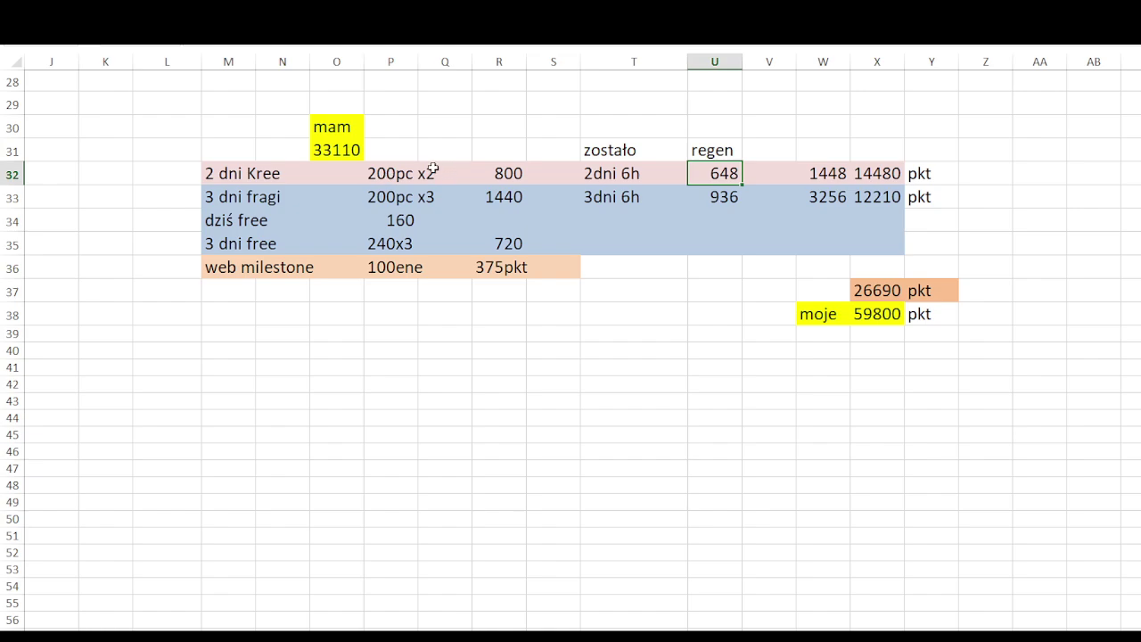
click(516, 176)
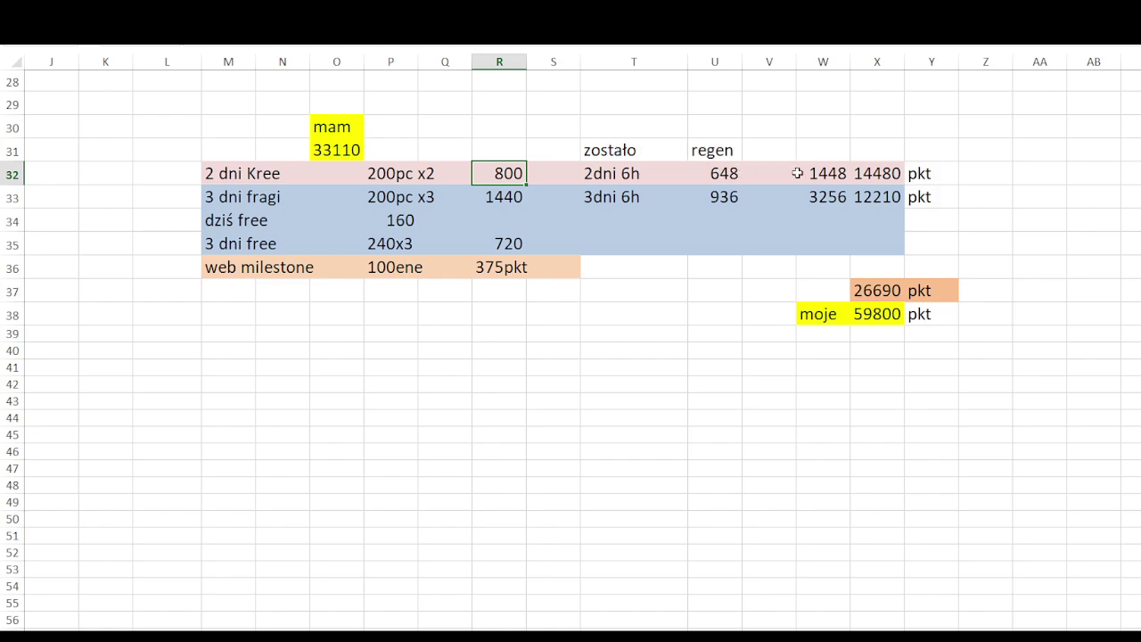
click(827, 173)
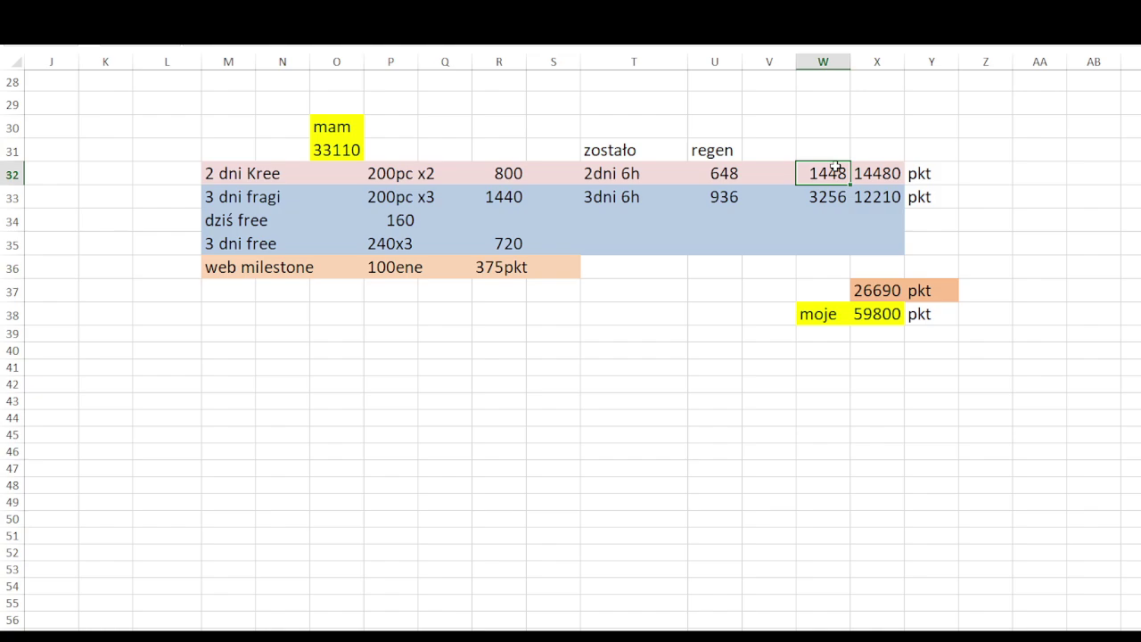
click(876, 174)
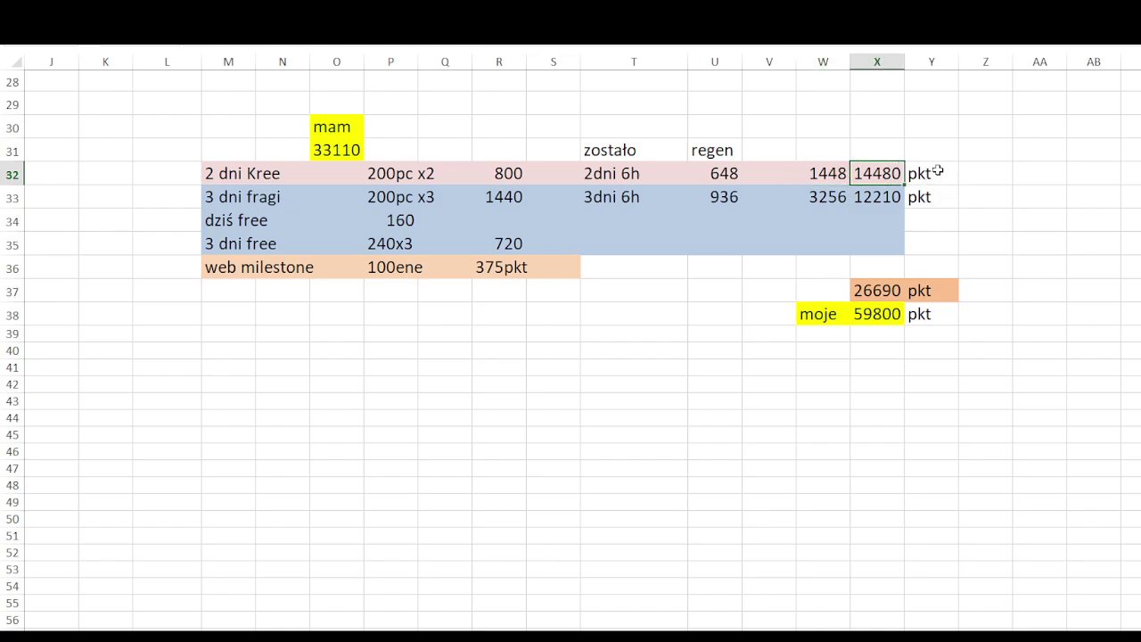
drag(938, 171, 894, 174)
click(940, 153)
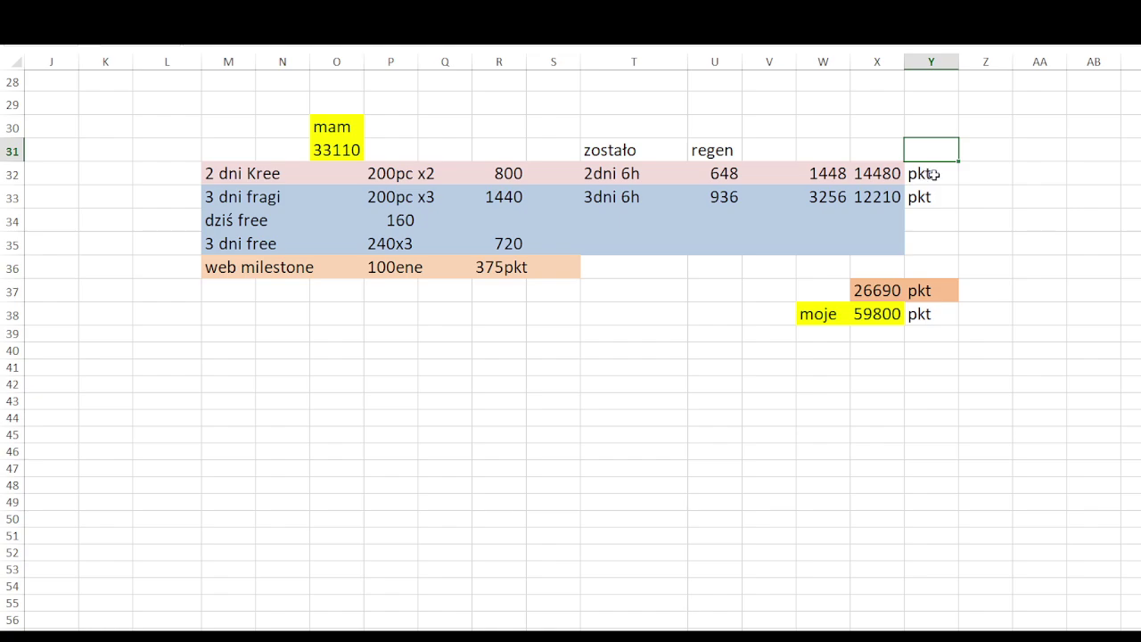
click(358, 151)
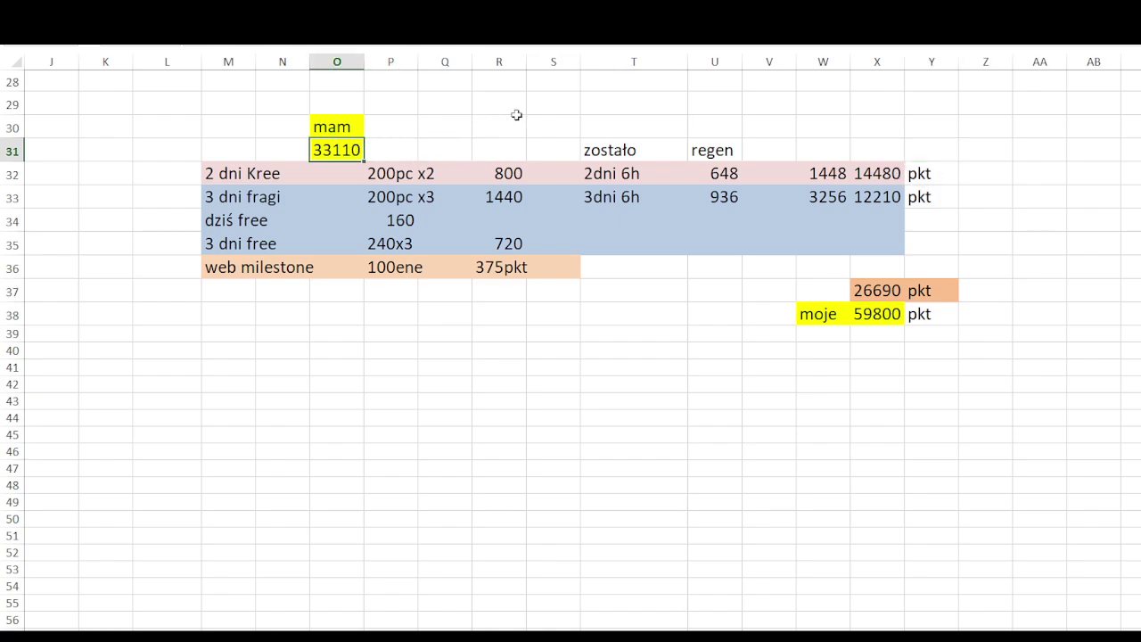
click(886, 174)
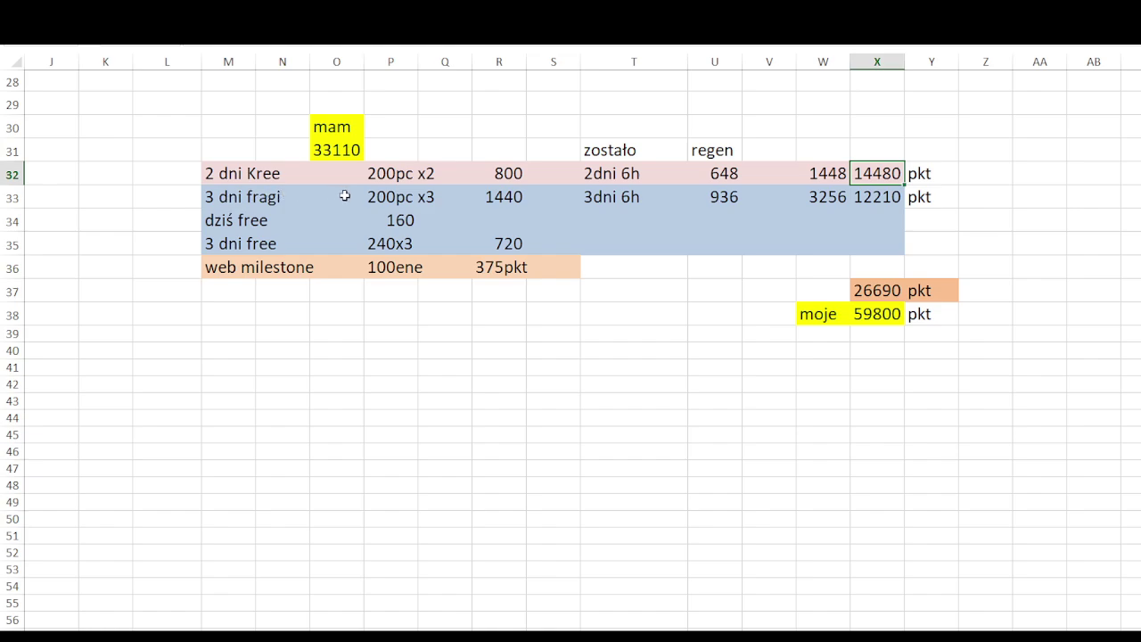
Step: Examine the "3 dni fragi" block's remaining time, regeneration, bought energy, free energy for today and three days, and energy total
click(601, 195)
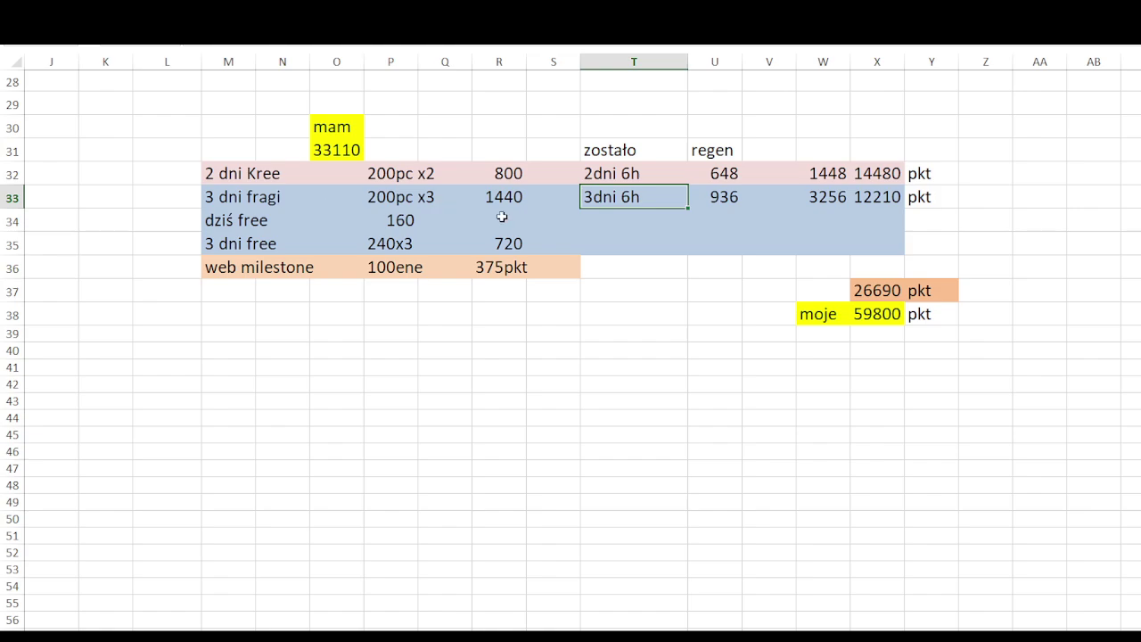
click(735, 191)
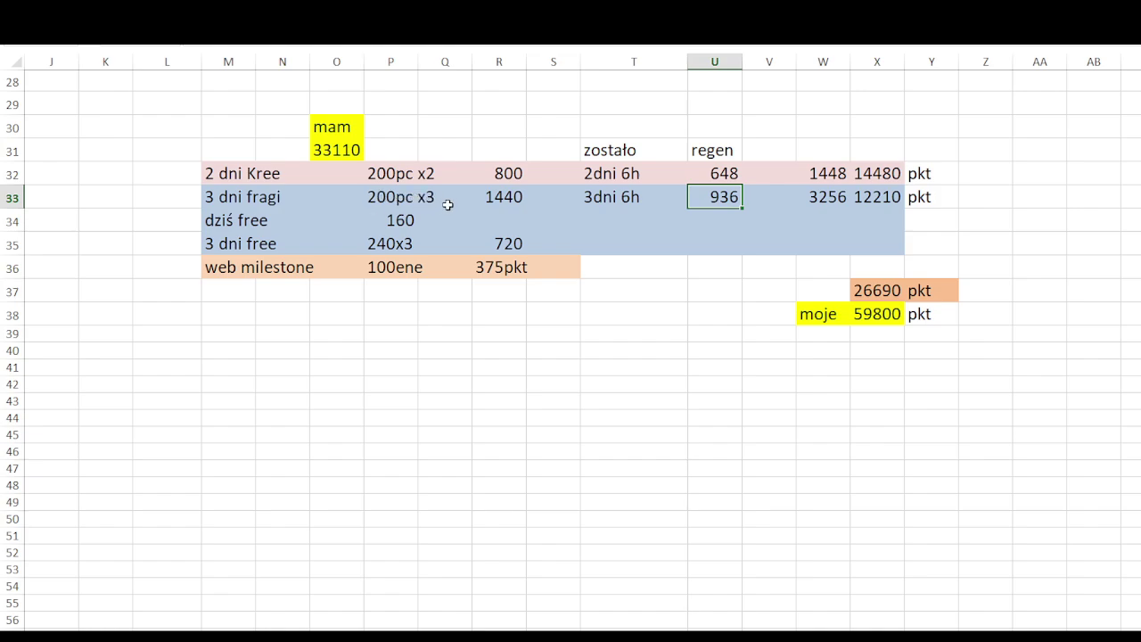
click(496, 199)
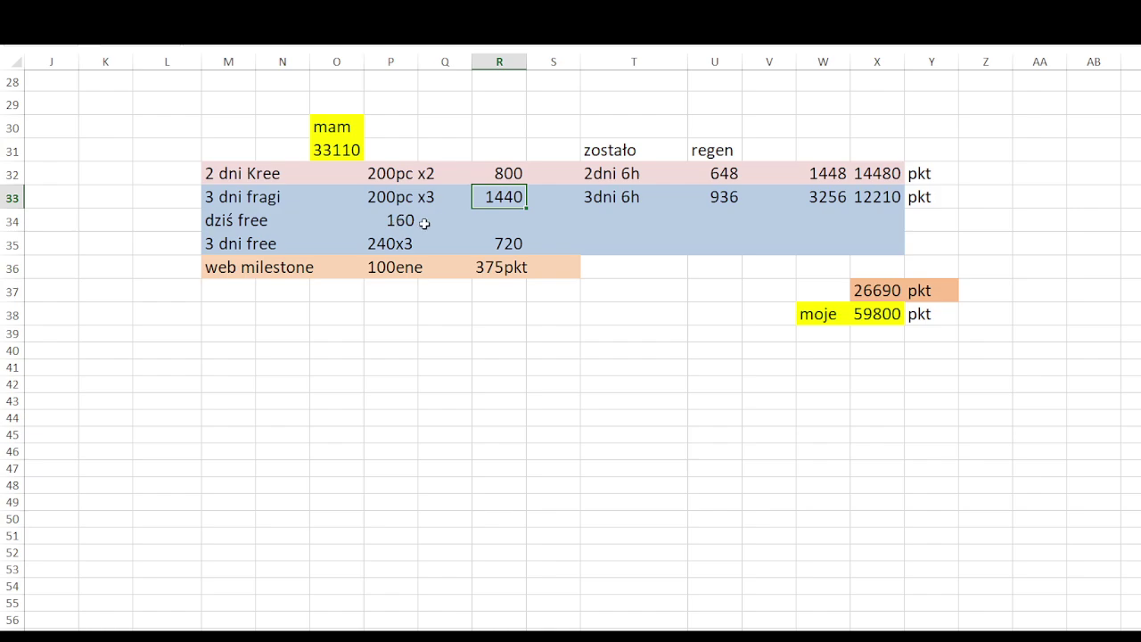
click(385, 221)
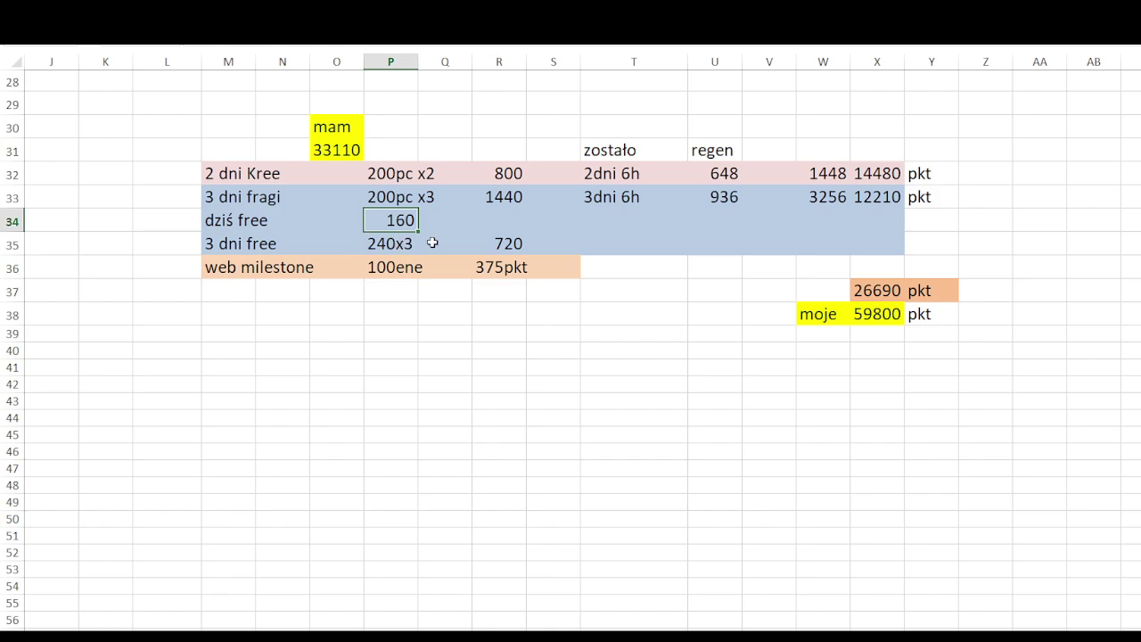
drag(375, 243, 499, 242)
click(513, 242)
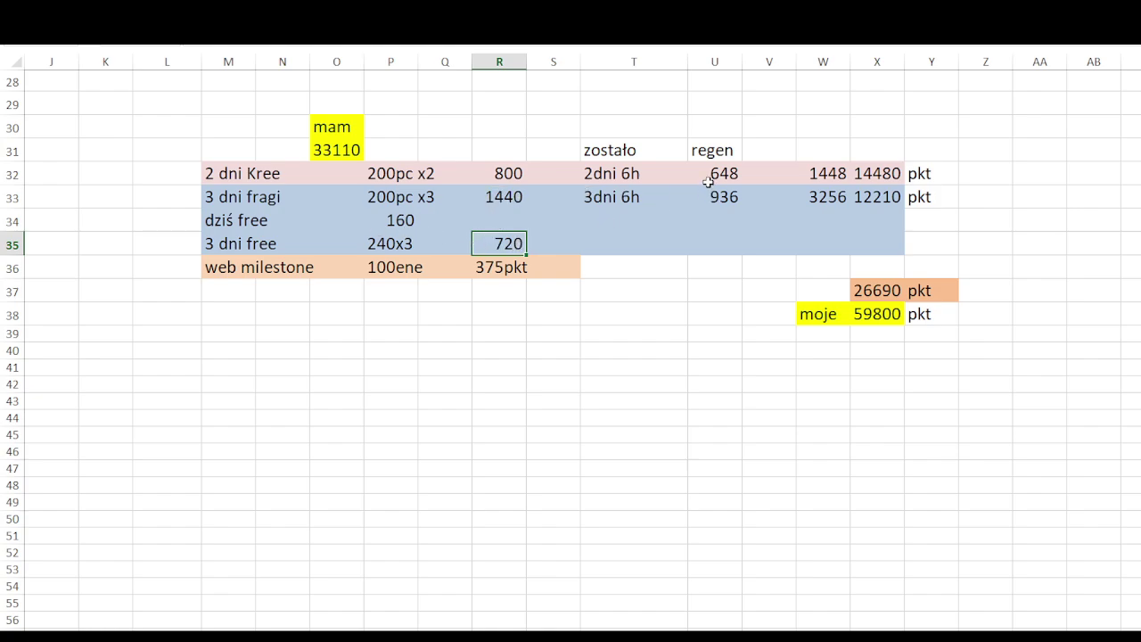
click(836, 197)
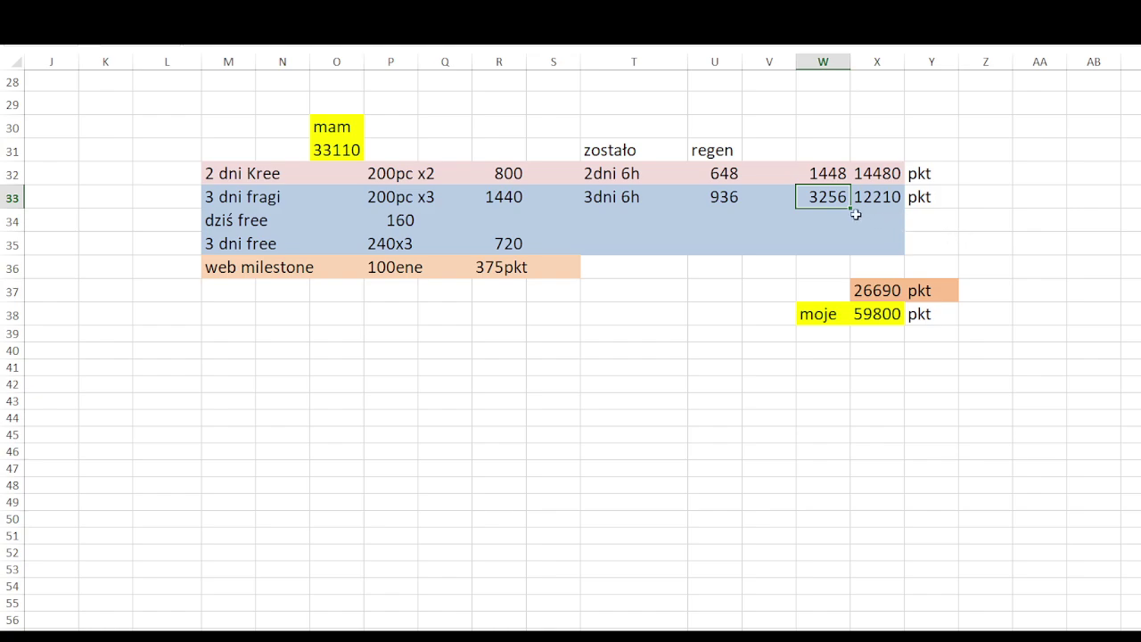
Step: Check the energy-to-fragment conversion rate in rows 7 and 8 of the sheet
click(140, 155)
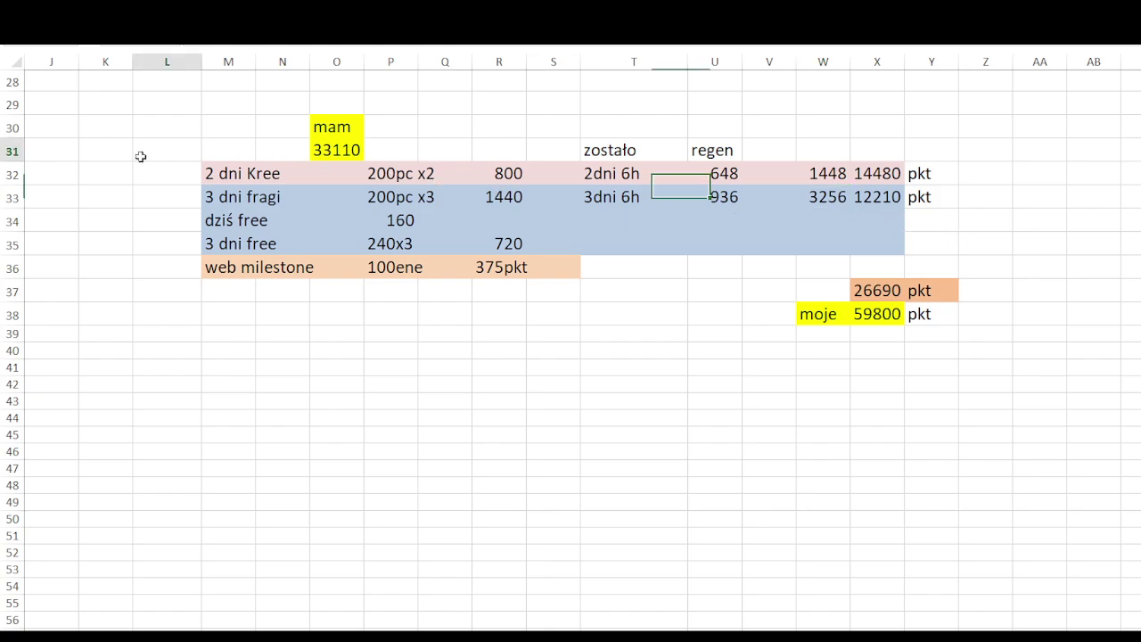
click(190, 119)
key(ctrl+Home)
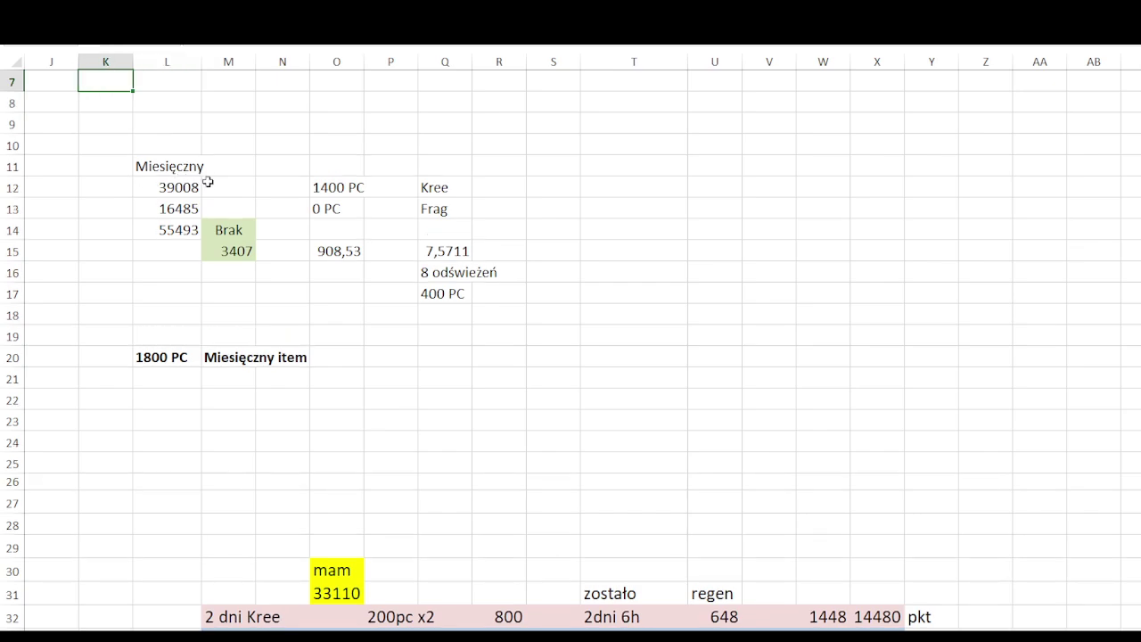
key(Left)
scroll(624, 187, up, 1)
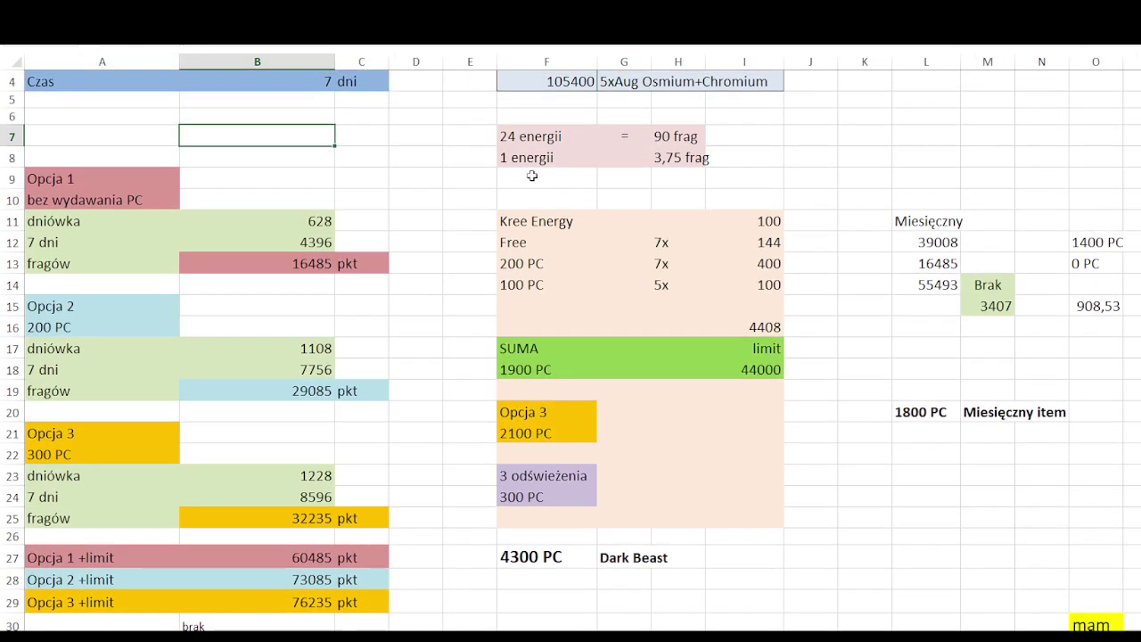
click(708, 177)
key(Right)
key(Up)
key(Right)
key(Right)
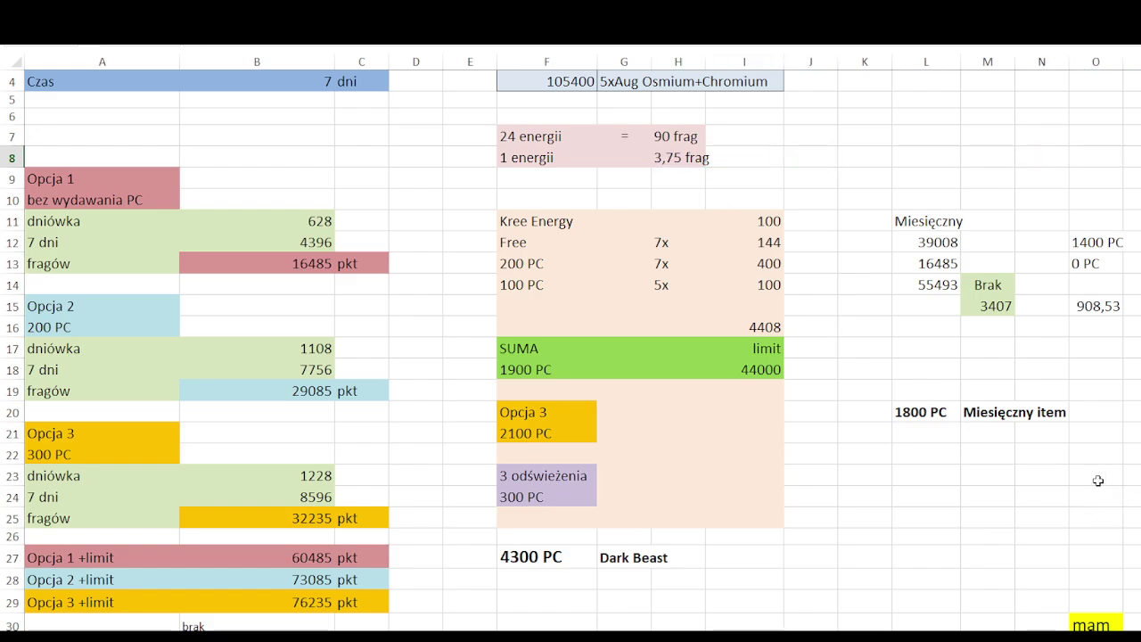
Step: Return to the planning table and examine the "3 dni fragi" energy total and points, then select both point results in X32:X33
scroll(1121, 512, down, 3)
scroll(1121, 511, right, 3)
scroll(1119, 514, down, 4)
click(1125, 302)
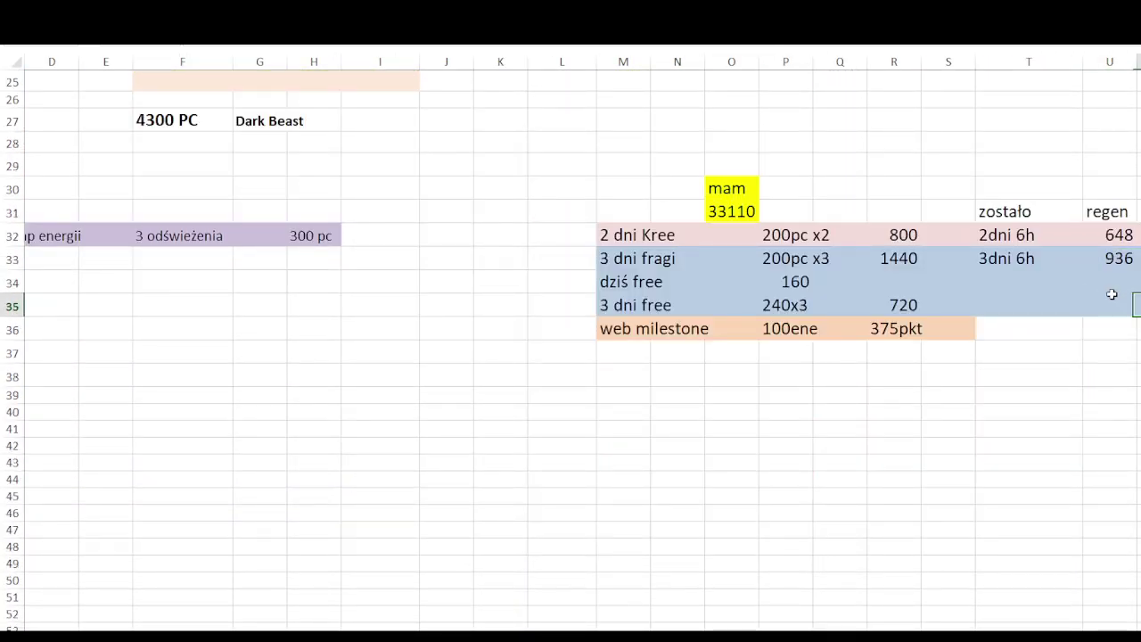
key(Up)
key(Up)
scroll(1121, 294, right, 7)
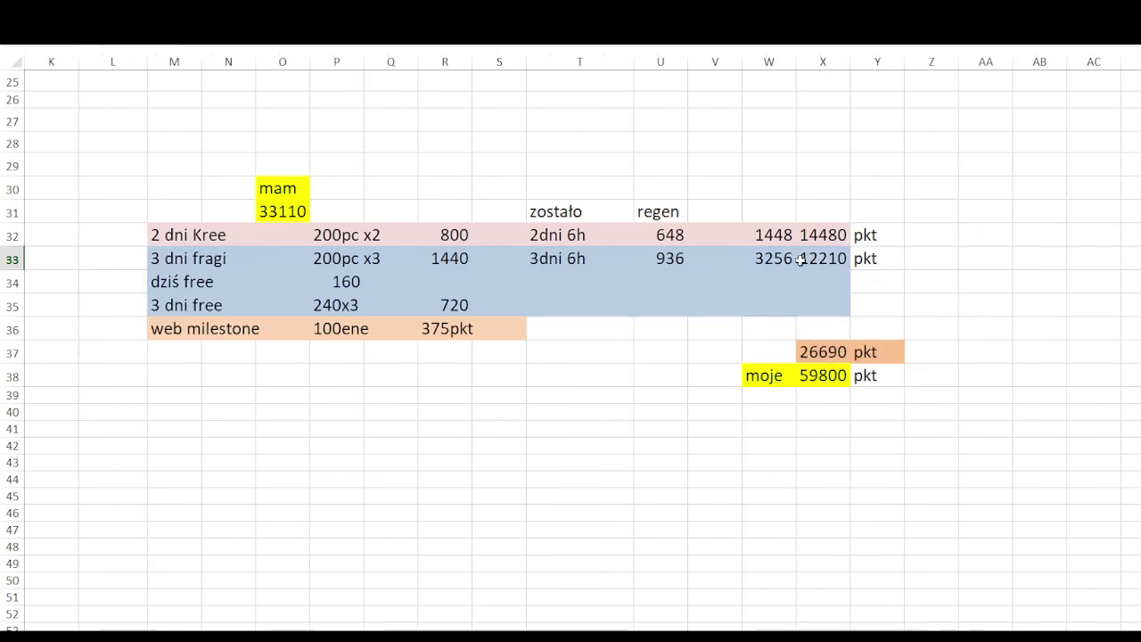
click(775, 257)
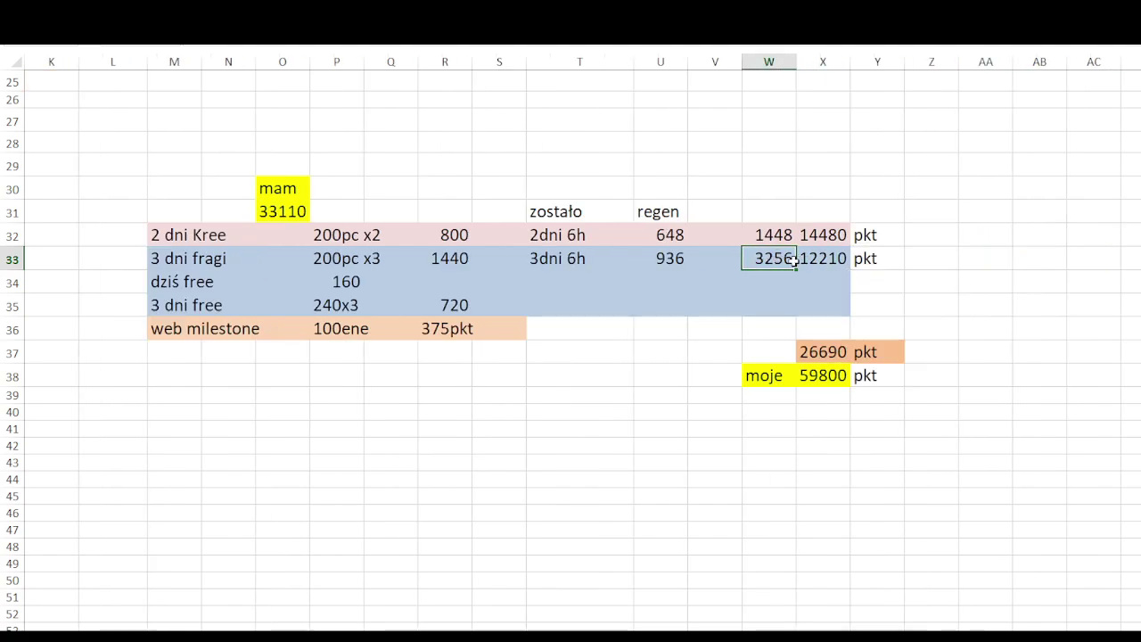
click(819, 260)
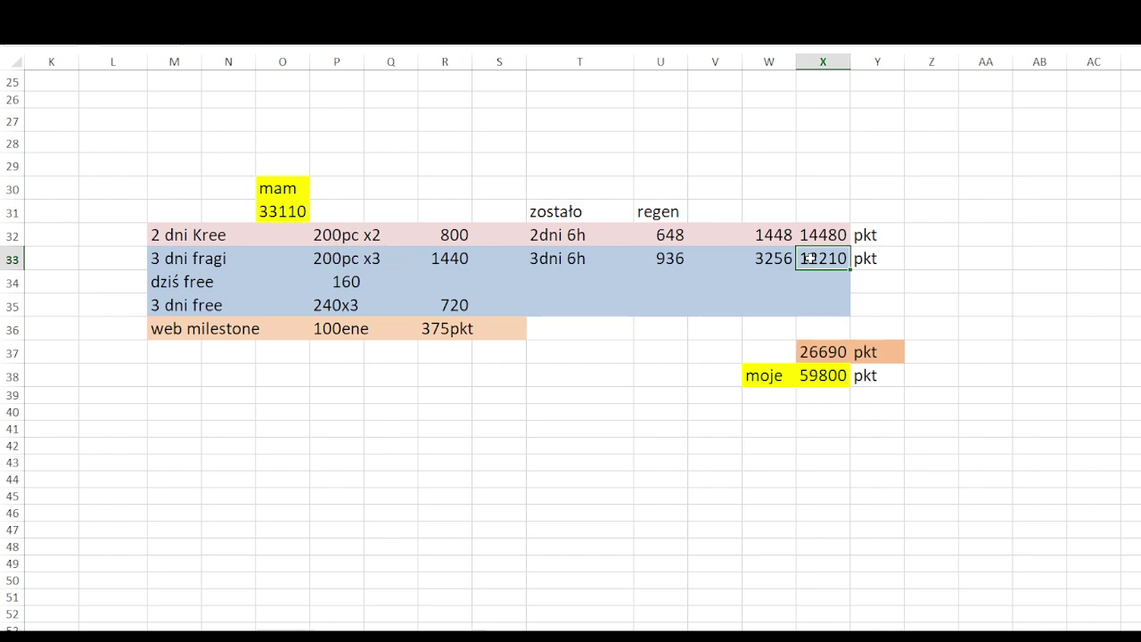
drag(837, 234, 840, 259)
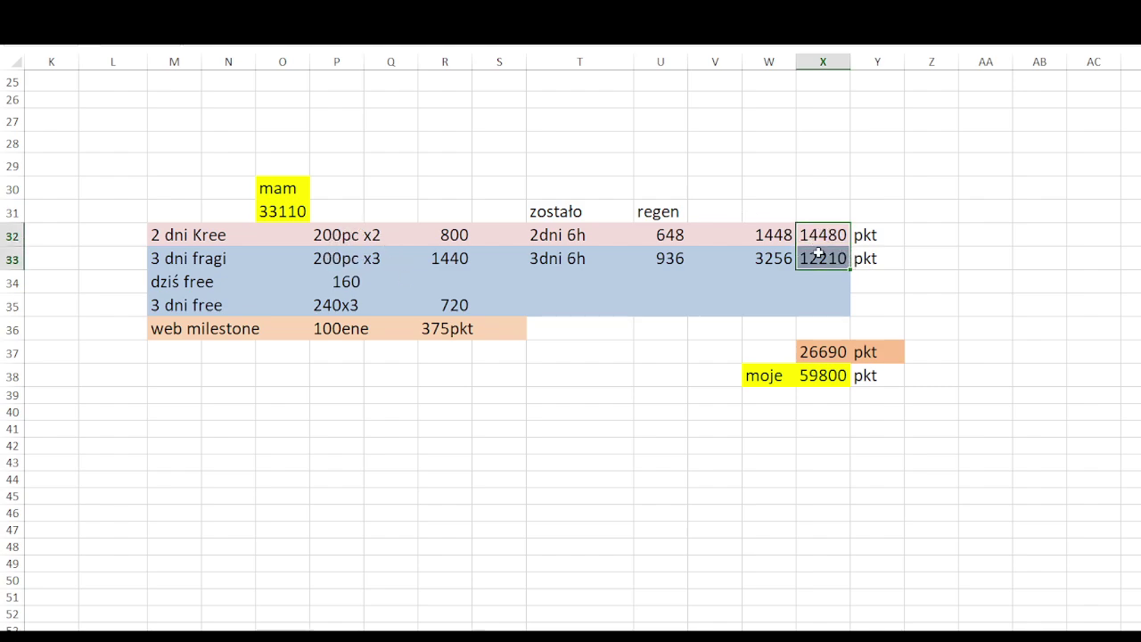
Step: Check the combined points in X37 and the "moje" total in X38 against the "15k emblems" reward threshold in row 2
click(841, 353)
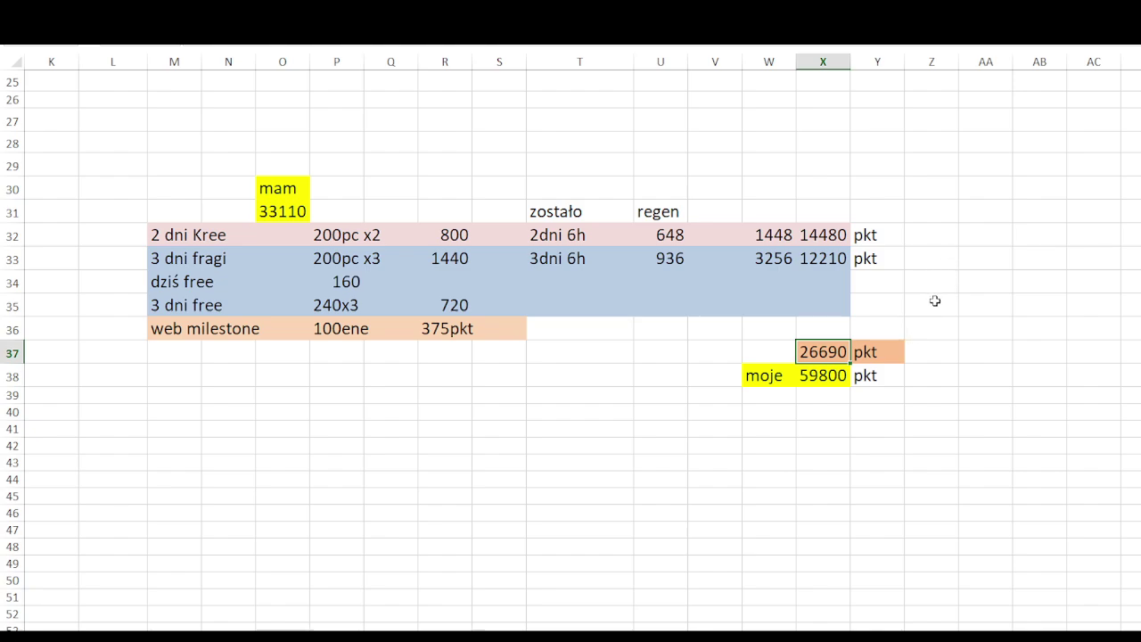
click(822, 371)
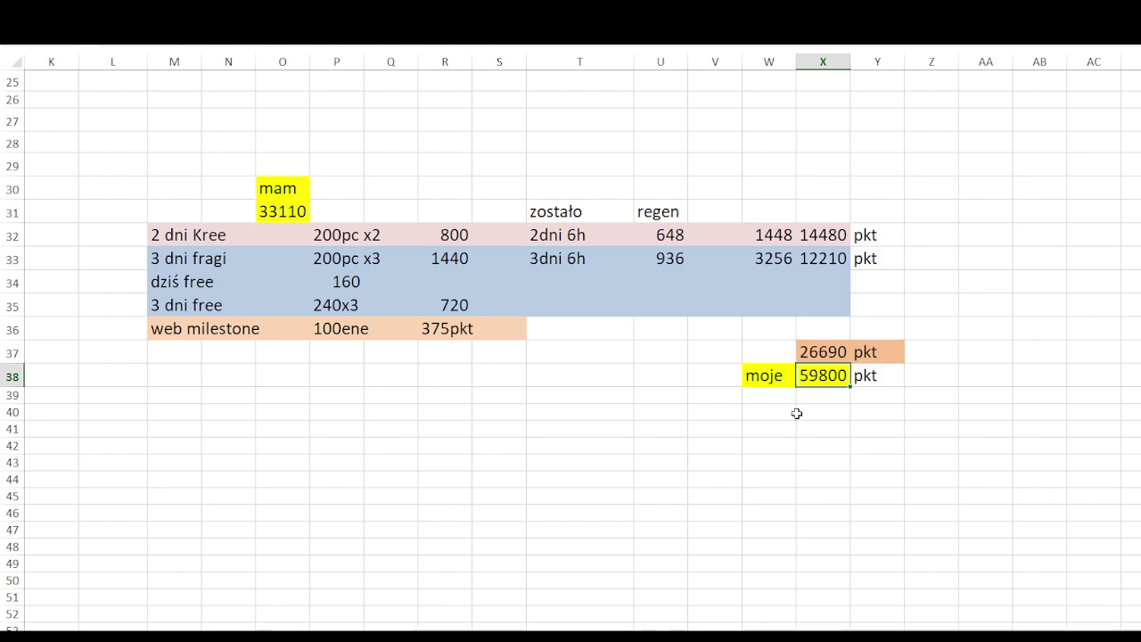
scroll(788, 412, up, 8)
click(64, 61)
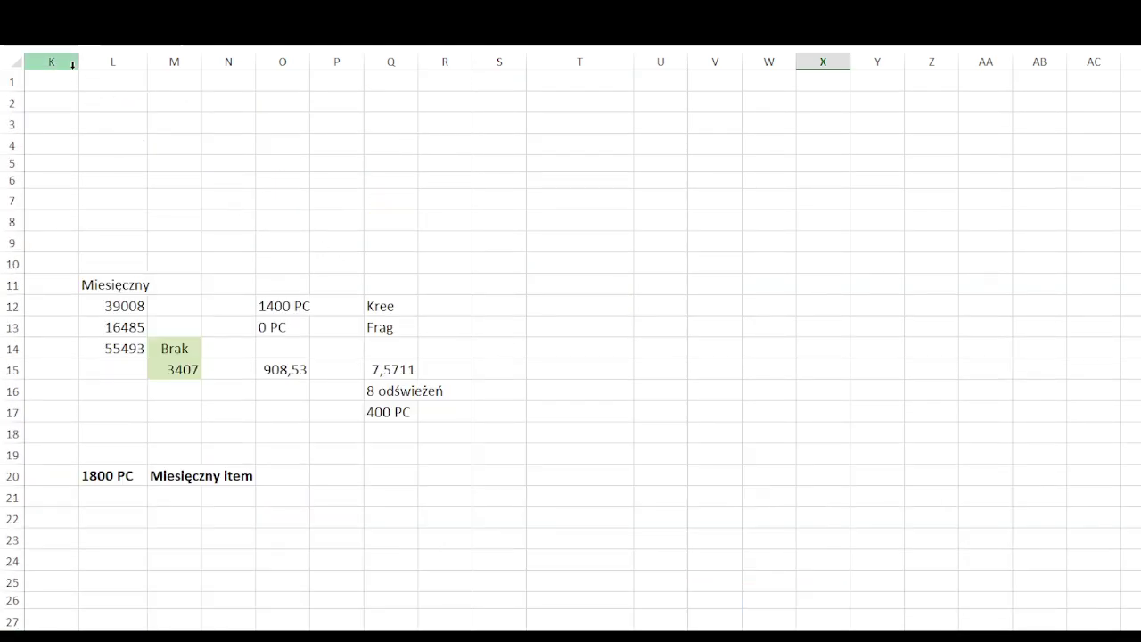
key(Left)
key(Left)
key(Left)
key(Left)
key(Left)
key(Left)
key(Left)
key(Left)
key(Left)
key(Left)
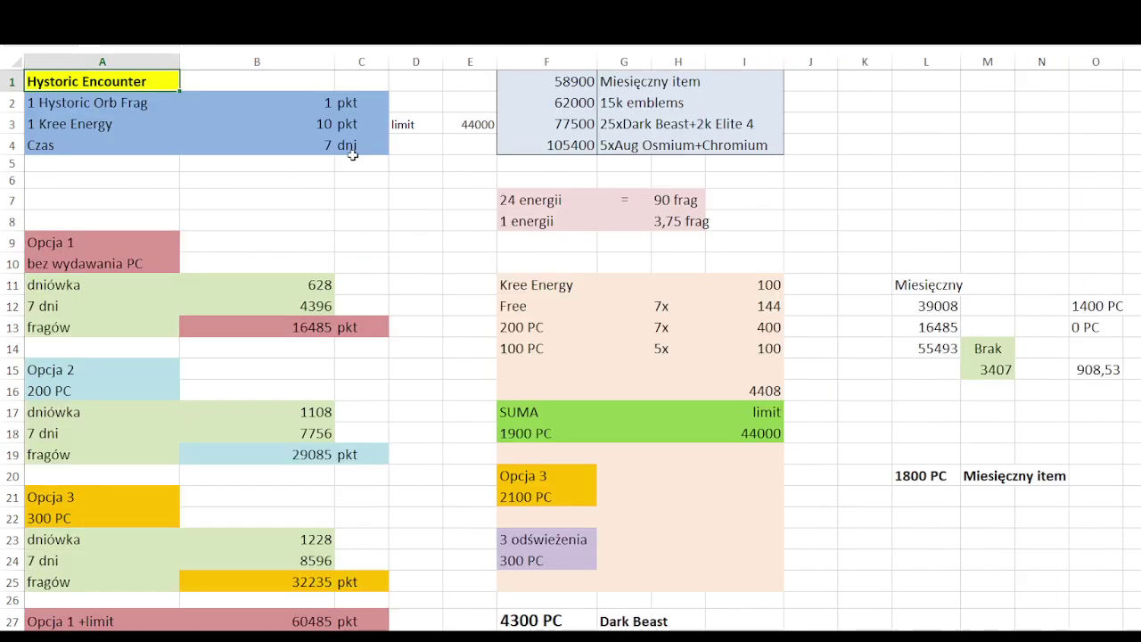
drag(570, 103, 739, 105)
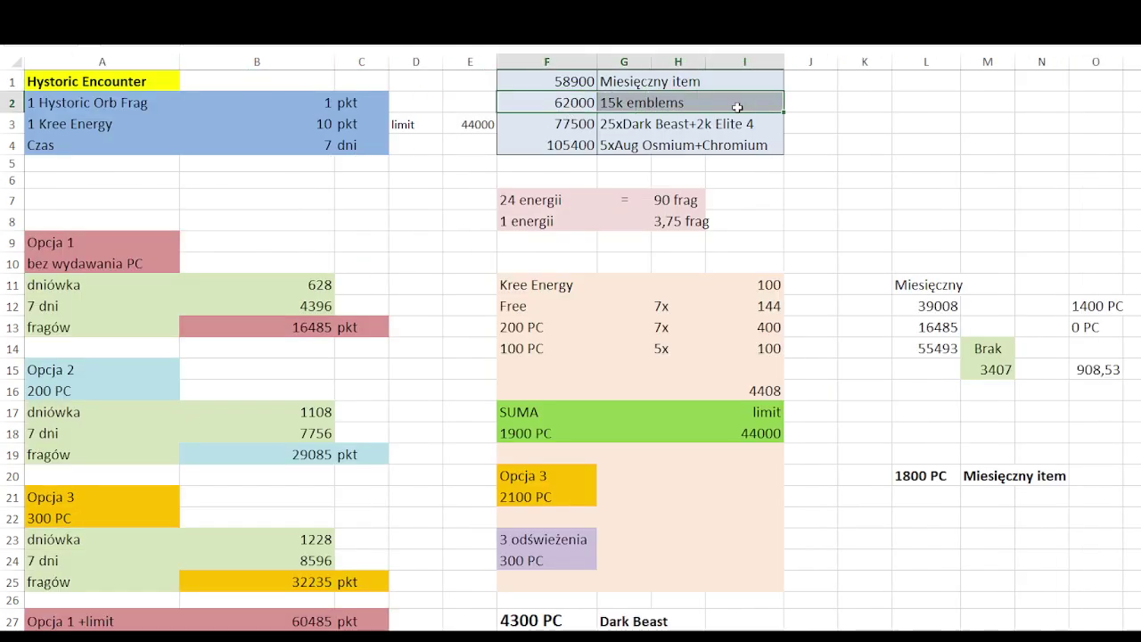
Step: Return to the planning table and enter 2200 in X40 and 2000 in Y40, below the "moje" total
key(Right)
key(Right)
key(Right)
key(Right)
key(Right)
key(Right)
key(Right)
key(Right)
key(Right)
key(Right)
key(Right)
key(Right)
key(Right)
key(Right)
key(Right)
key(Right)
key(Right)
key(Right)
key(Right)
key(Right)
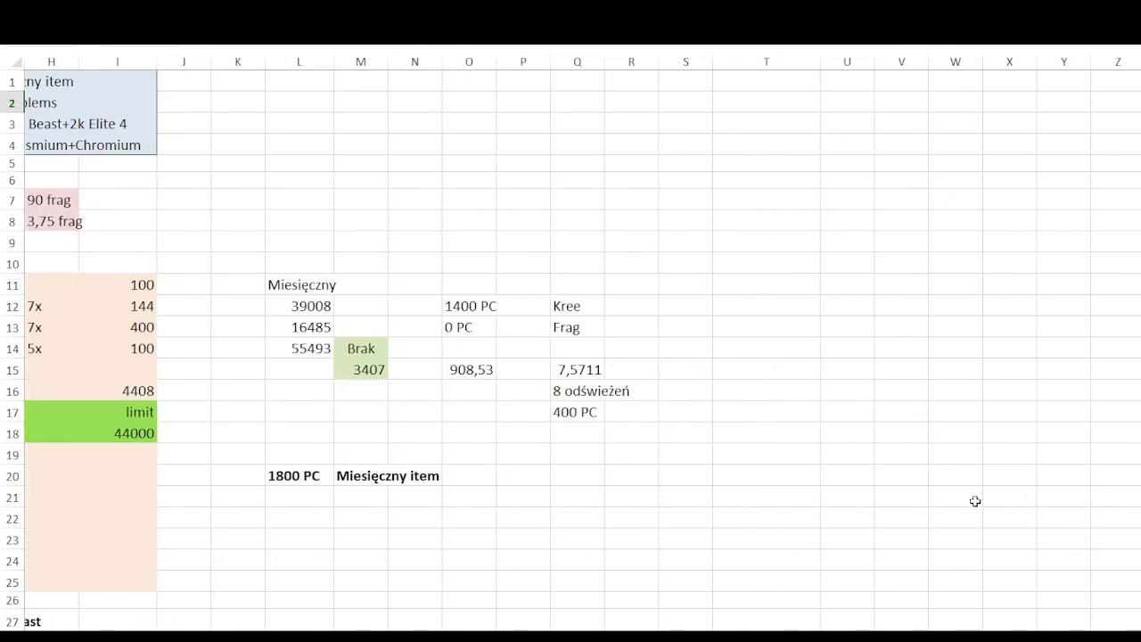
scroll(909, 477, down, 5)
scroll(908, 477, down, 2)
click(1007, 459)
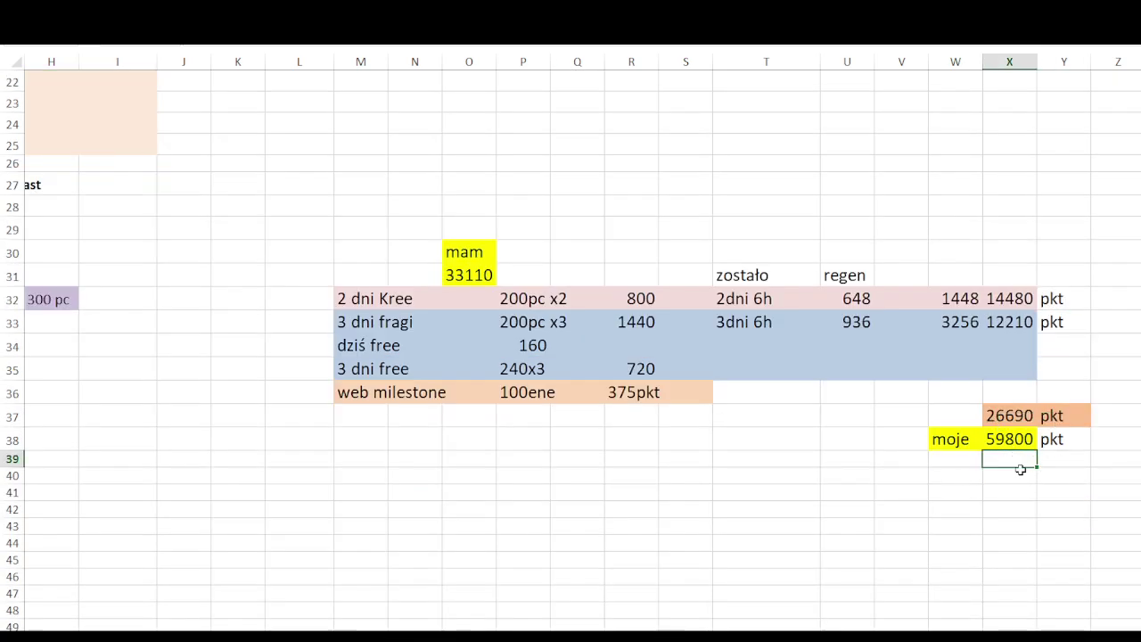
key(Down)
text(22)
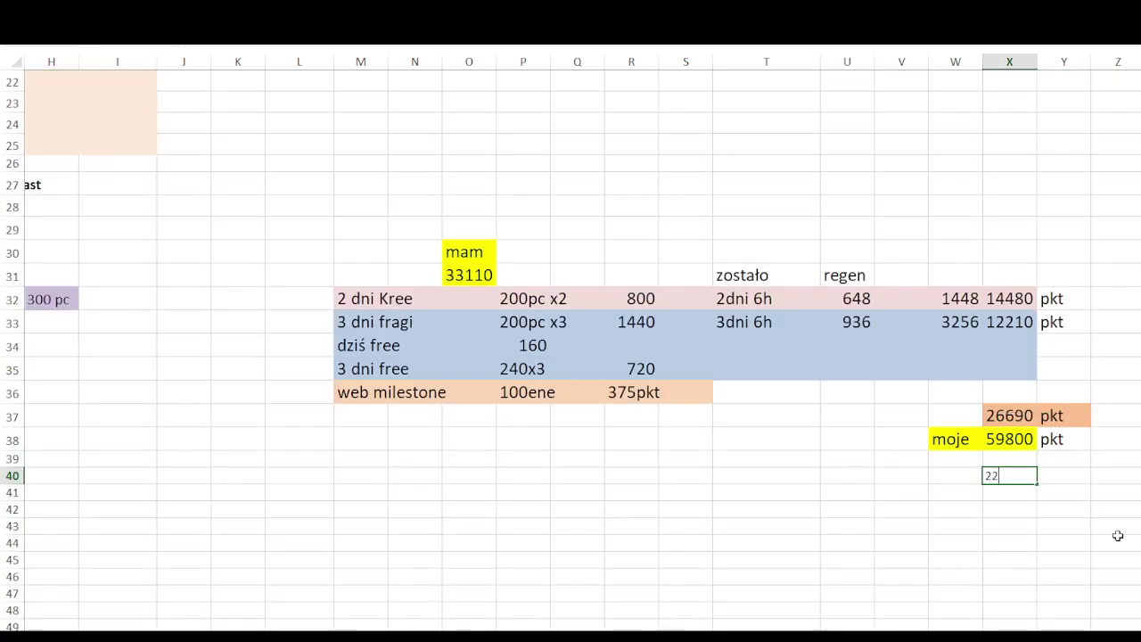
text(00)
key(ctrl+Return)
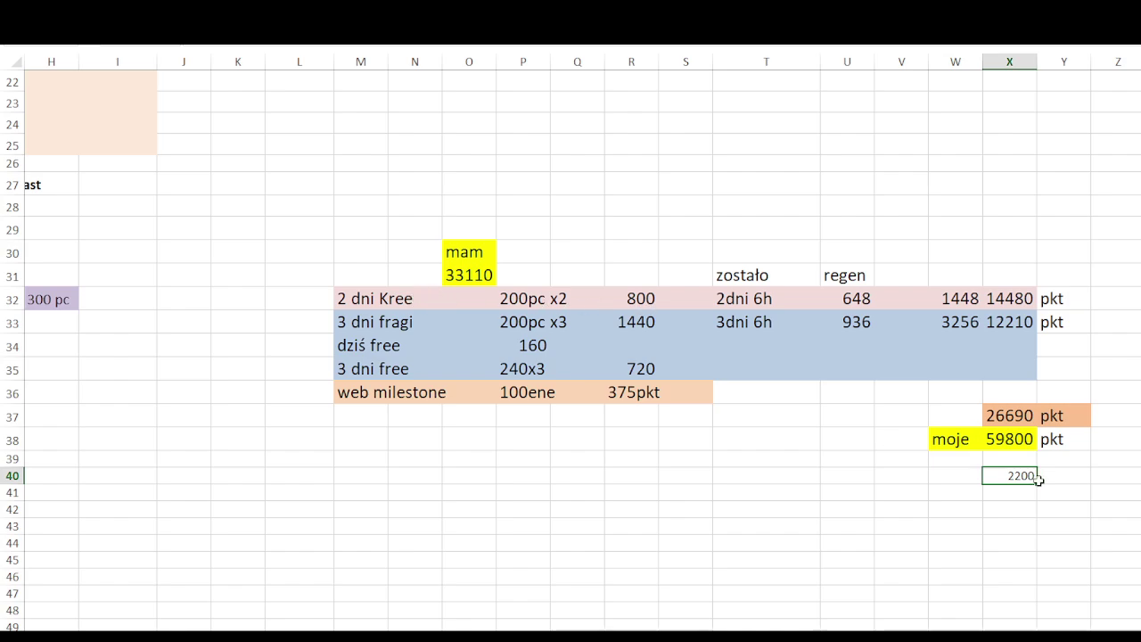
click(1085, 480)
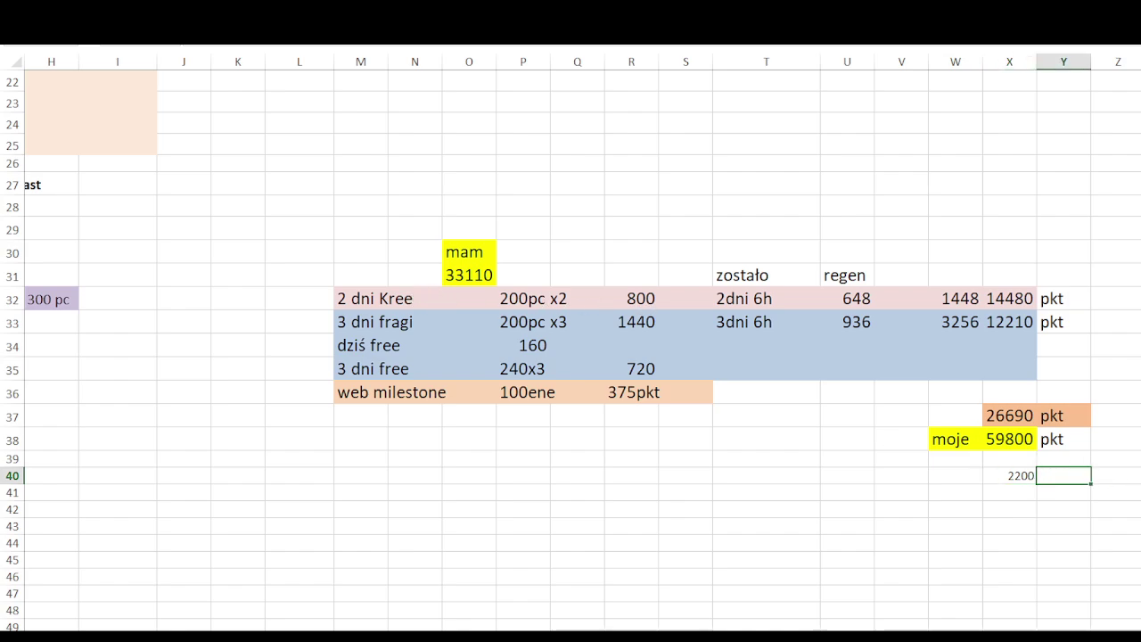
key(Return)
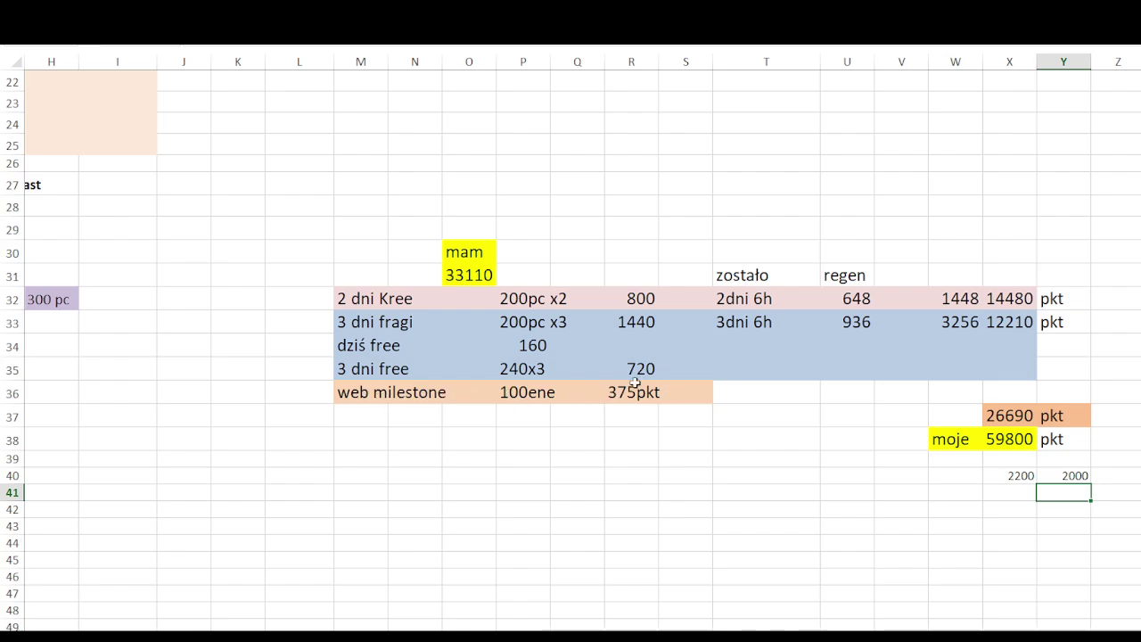
Step: Examine the "web milestone" row's energy and points, and compare them with the value in Y40
drag(700, 392, 381, 395)
click(1064, 475)
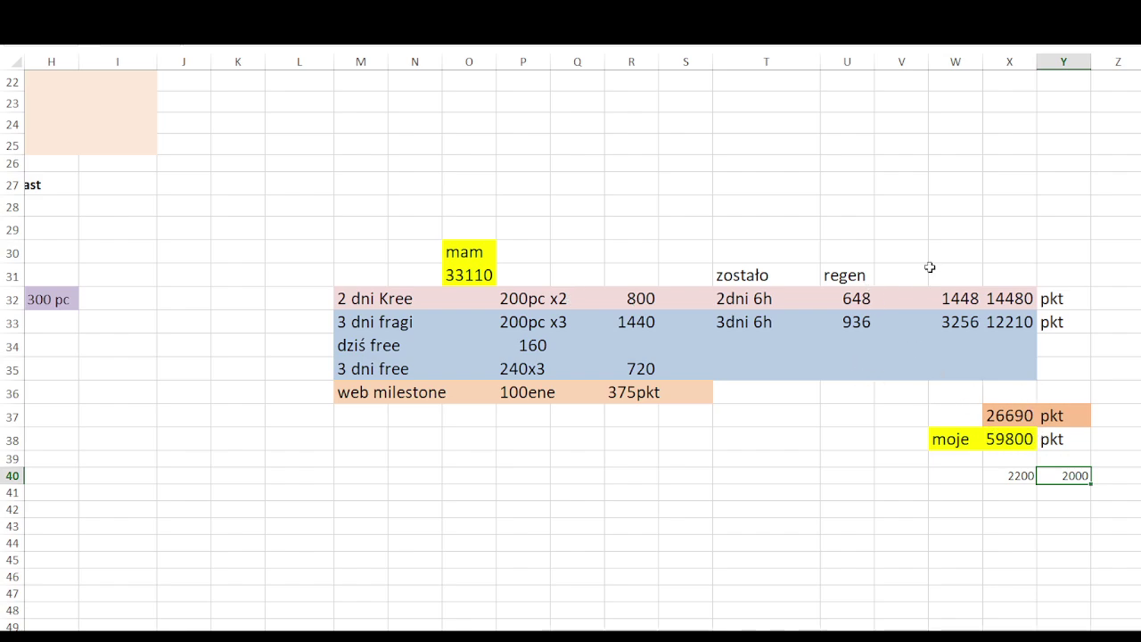
scroll(859, 300, down, 1)
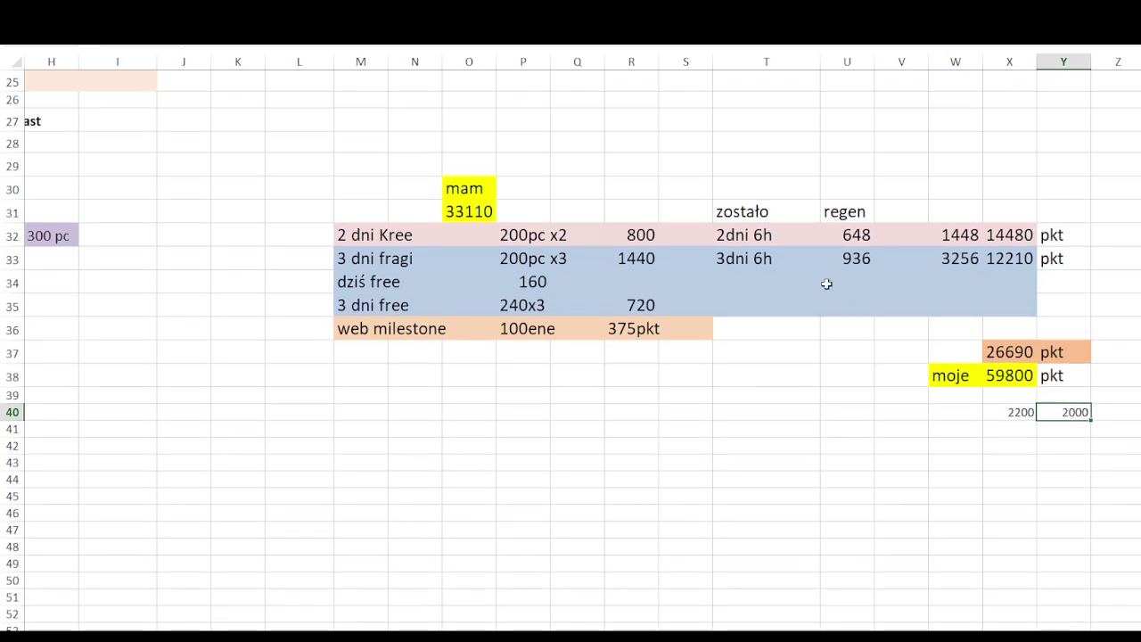